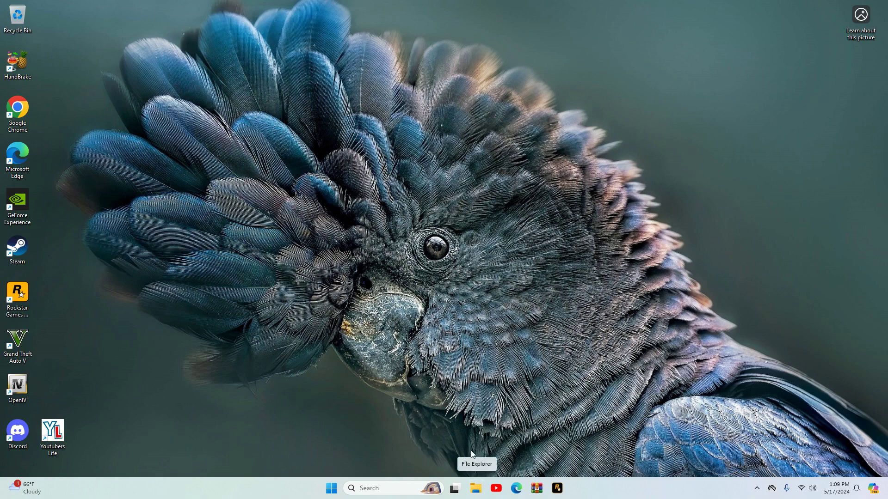
Browse File Explorer to C:\Program Files (x86)\Steam\steamapps\common.
left_click(477, 489)
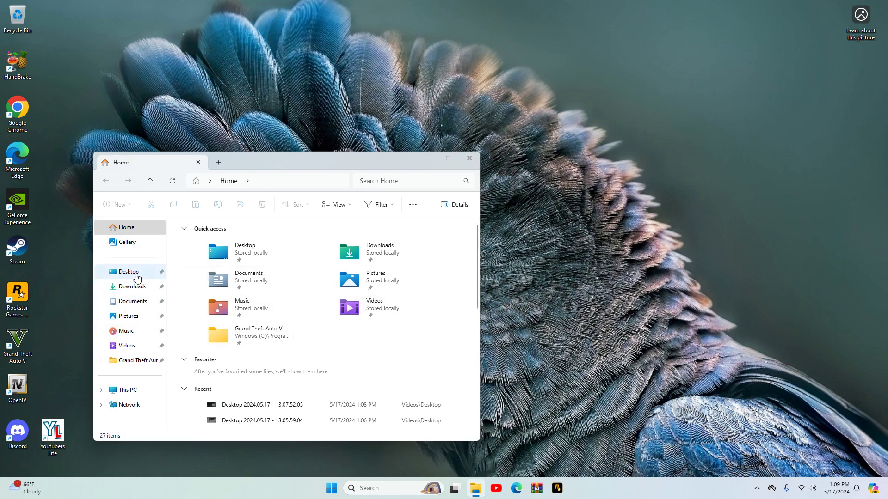
left_click(128, 390)
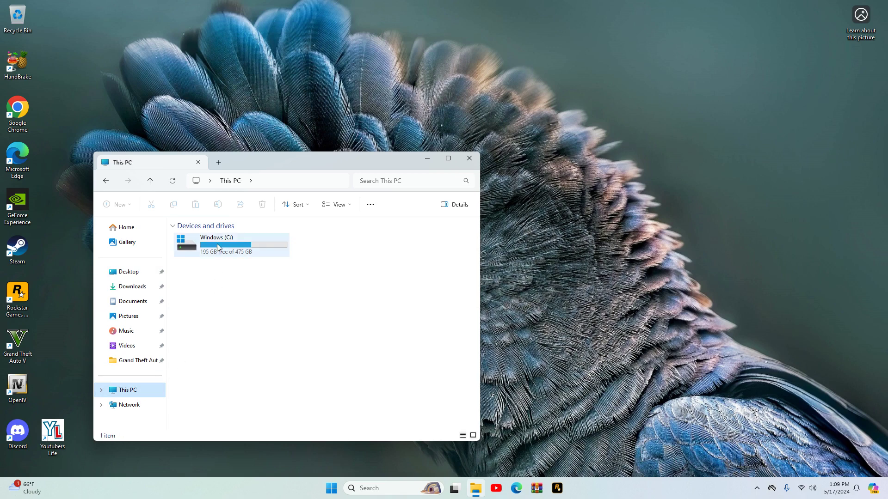
double_click(249, 253)
double_click(239, 268)
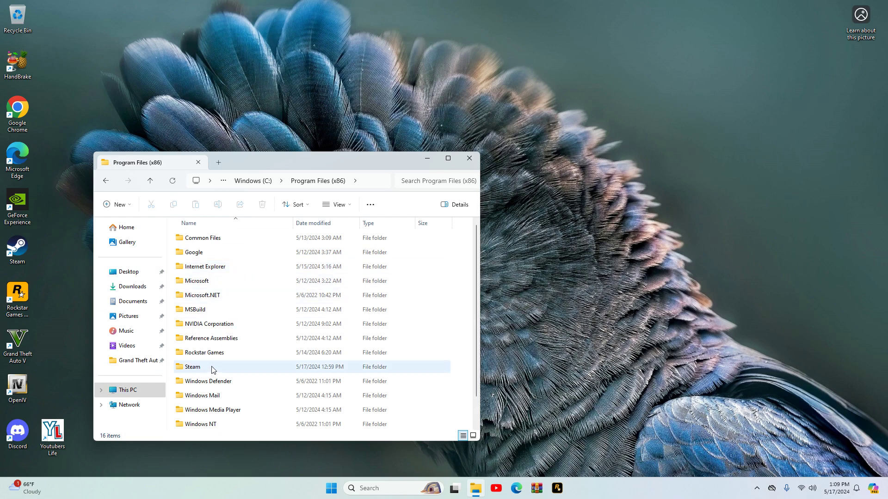
double_click(212, 368)
scroll(216, 376, "down", 2)
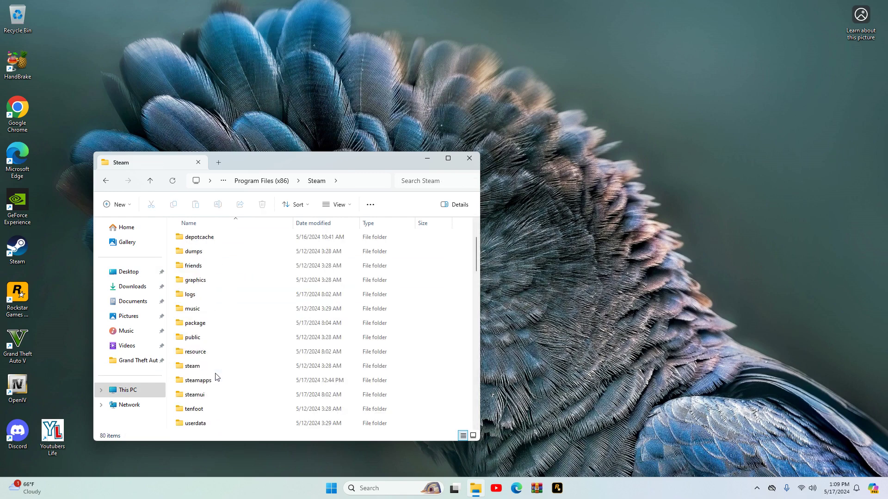
scroll(215, 377, "down", 1)
double_click(214, 340)
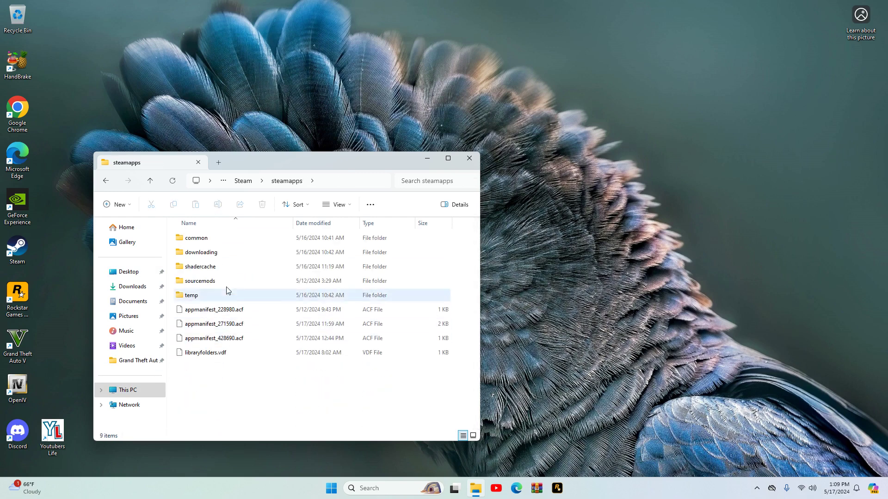
double_click(226, 239)
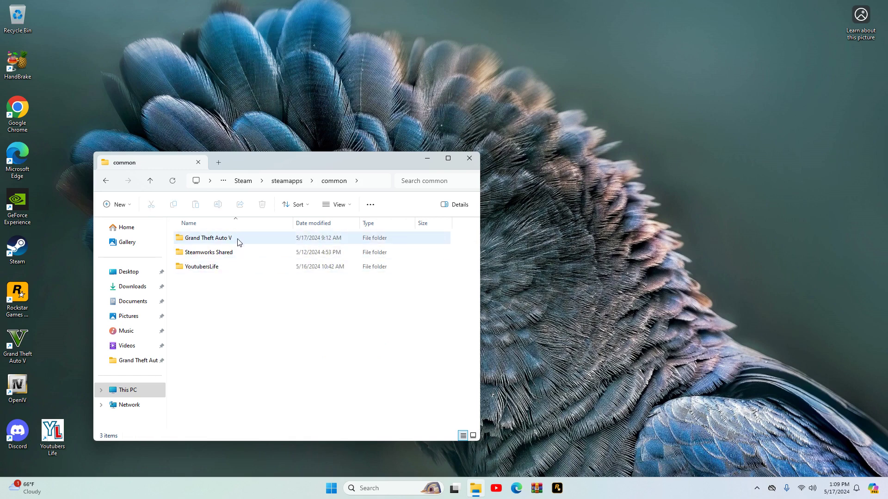
Open the Grand Theft Auto V folder, showing its 144 items including mods, plugins and scripts.
right_click(238, 242)
left_click(285, 353)
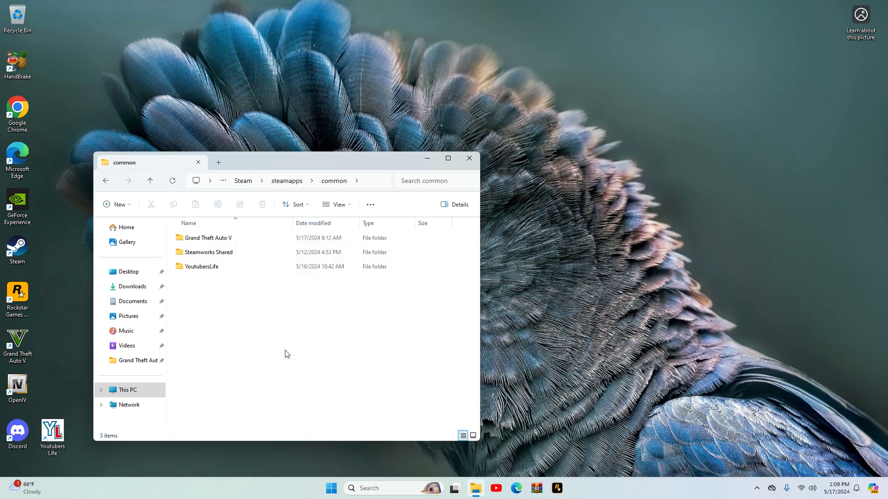
left_click(211, 333)
left_click(208, 241)
right_click(208, 241)
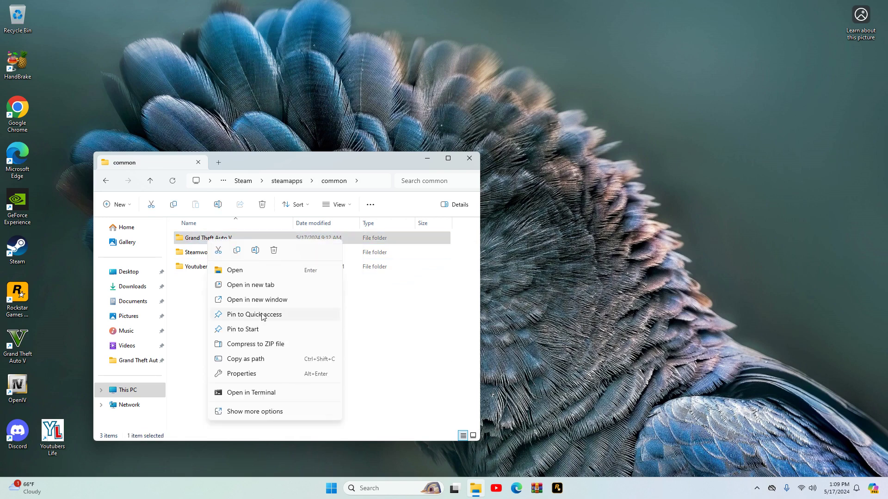
left_click(376, 326)
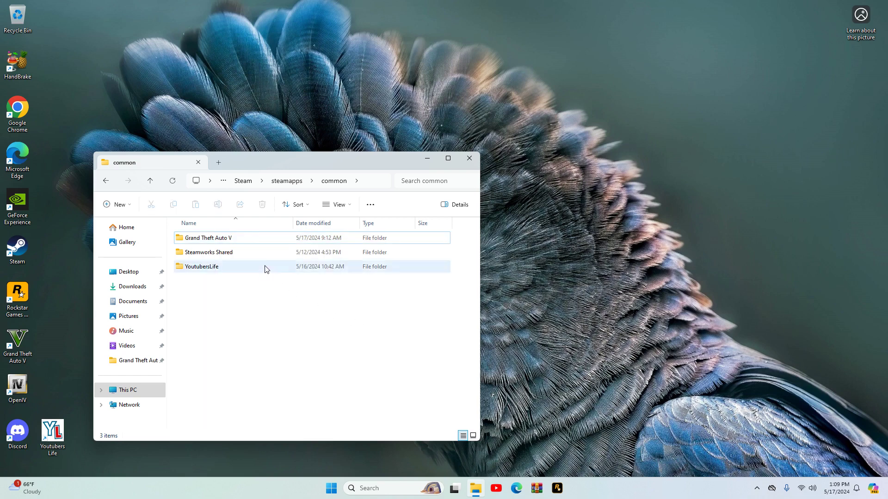
double_click(242, 239)
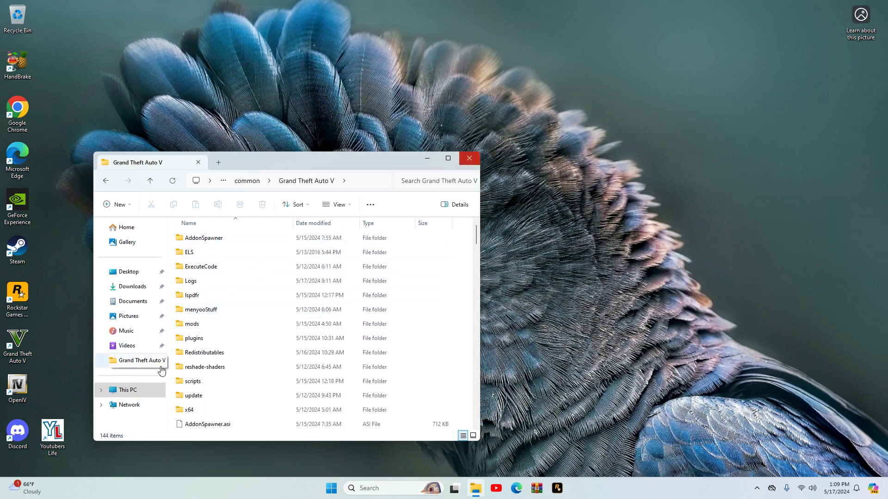
left_click(141, 350)
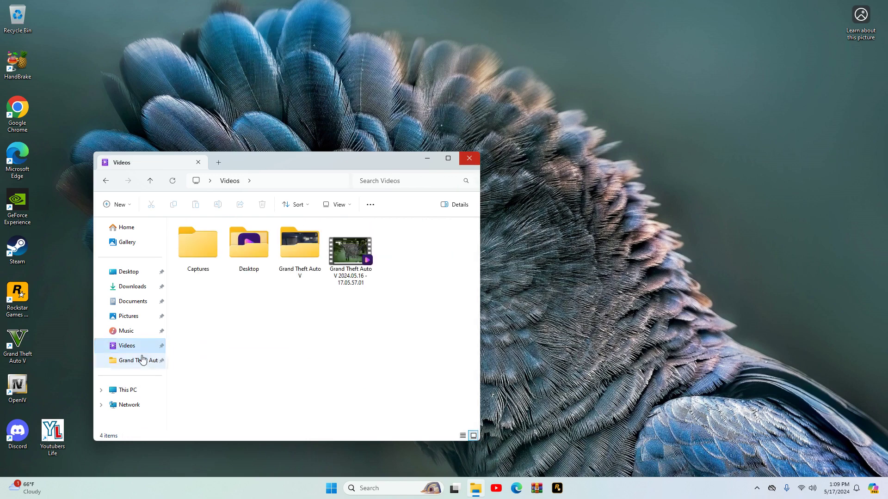
left_click(145, 365)
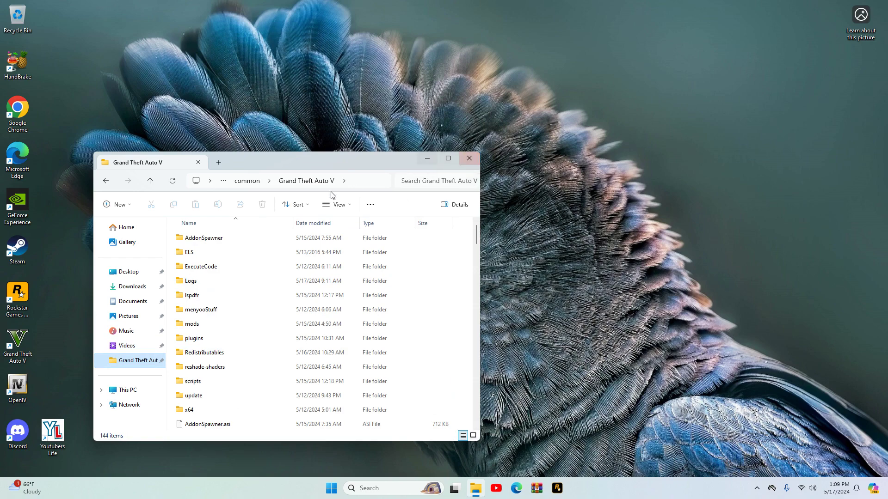
Reposition the GTA V folder window and open a second Explorer window from the taskbar.
left_click_drag(321, 165, 298, 135)
left_click(380, 131)
right_click(475, 489)
left_click(455, 432)
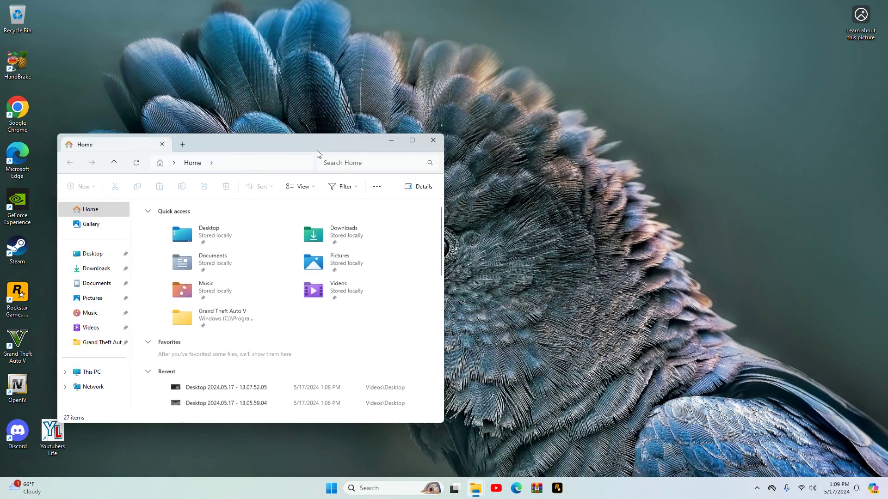
left_click(391, 141)
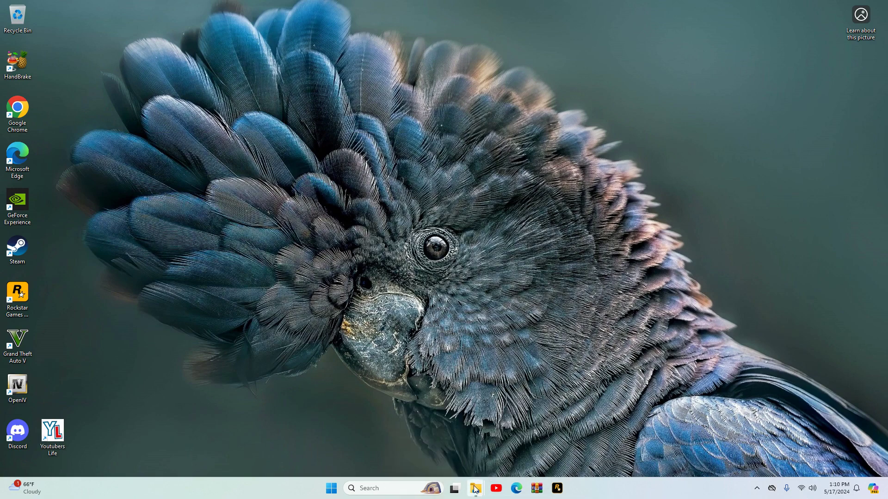
mouse_move(476, 488)
left_click(451, 439)
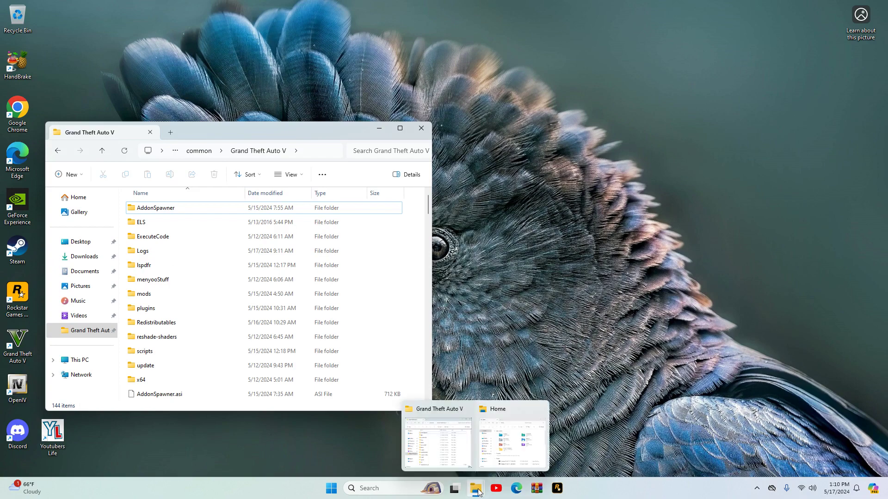
View Downloads in the second window, close it, and minimize the Grand Theft Auto V window.
left_click(503, 444)
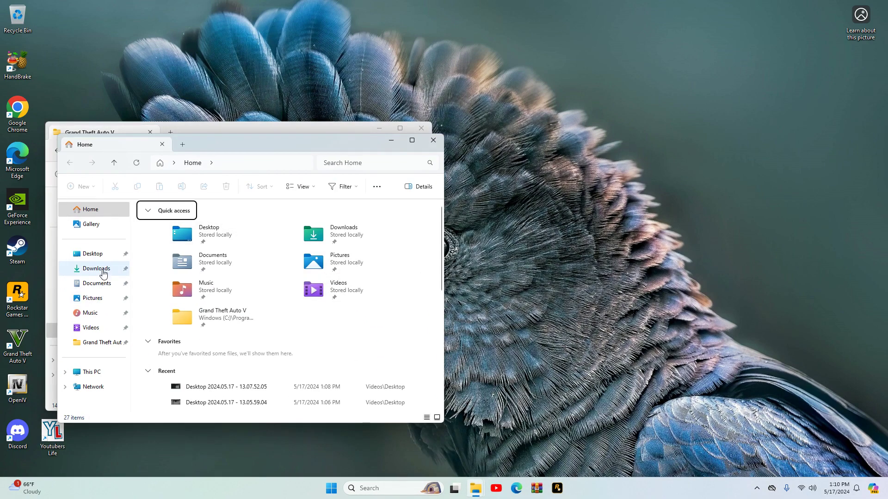
left_click(94, 268)
left_click_drag(297, 140, 672, 134)
left_click(765, 134)
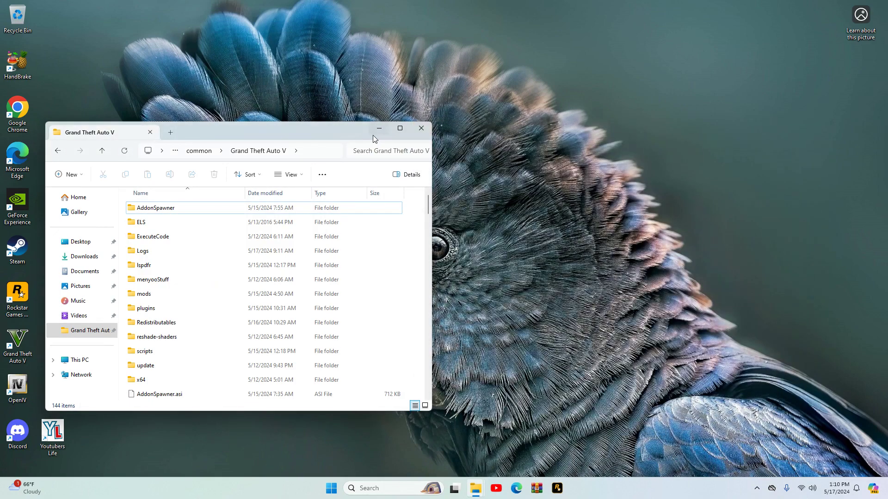
left_click(379, 129)
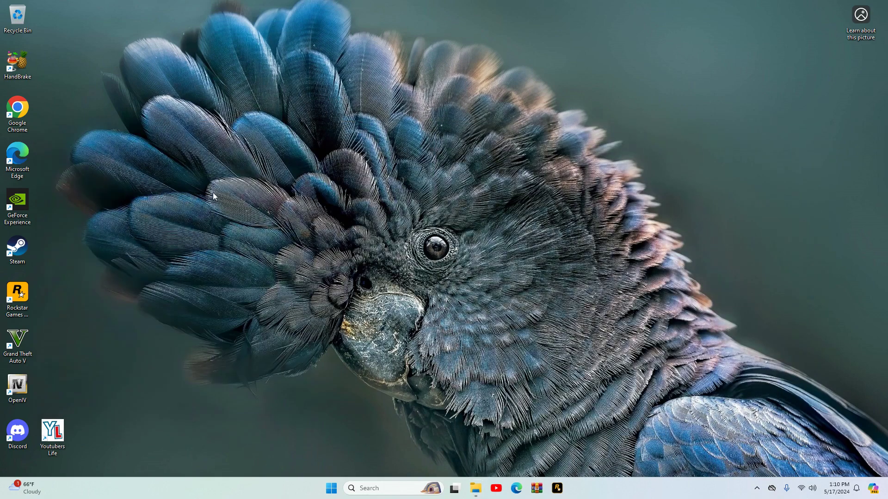
Launch Chrome and search 'lspdfr' to reach the LSPD First Response page on LCPDFR.com.
double_click(22, 113)
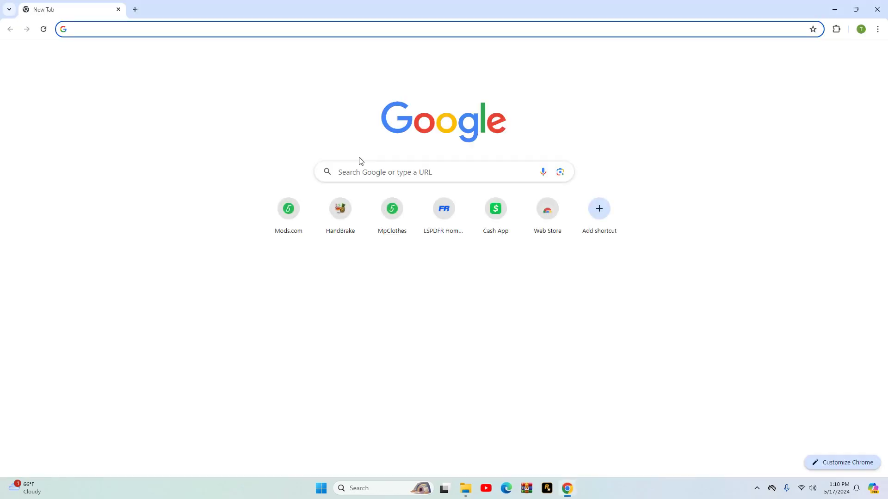
left_click(359, 168)
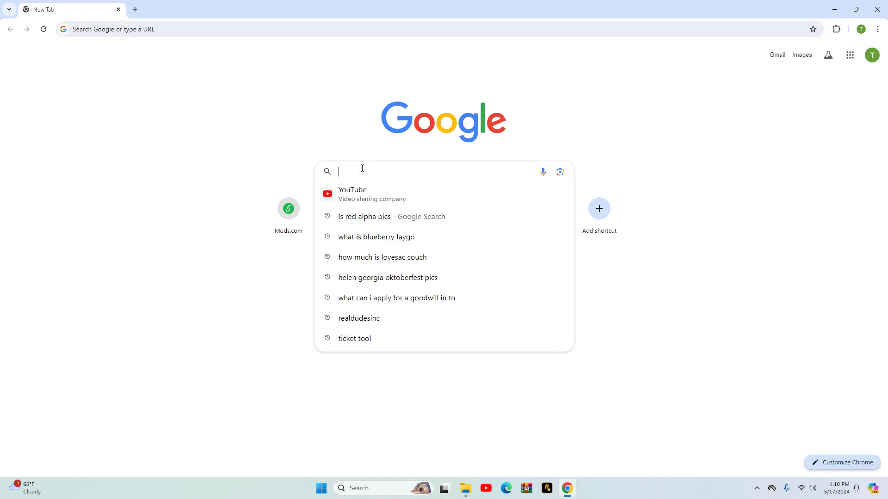
type("lspdfr")
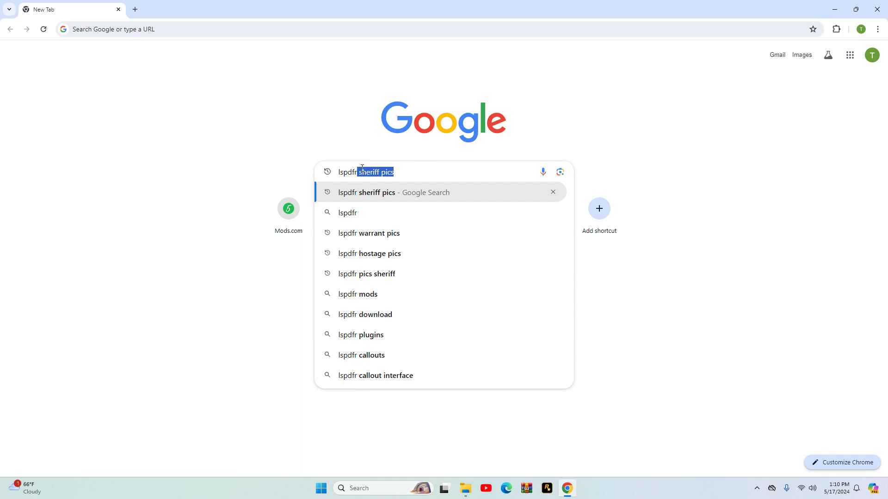
key("BackSpace")
key("BackSpace")
key("BackSpace")
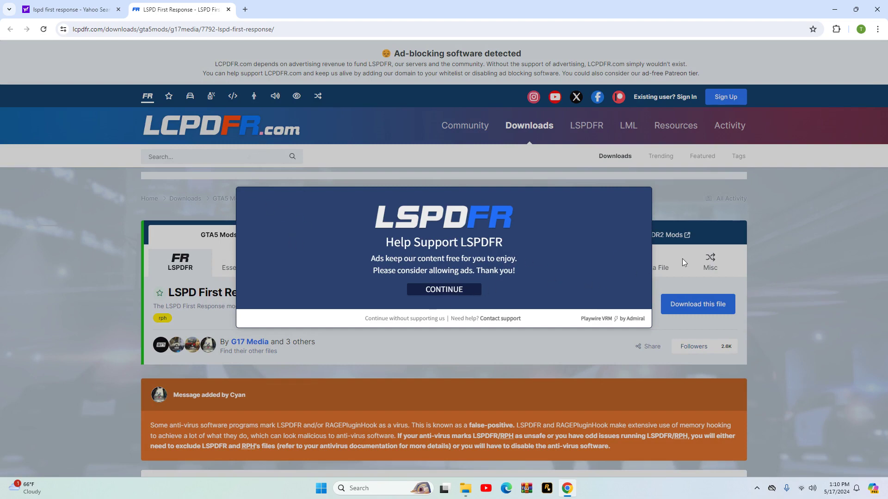
Get past the ad-support notice and reopen the LCPDFR.com result for LSPD First Response 0.4.9.
left_click(432, 287)
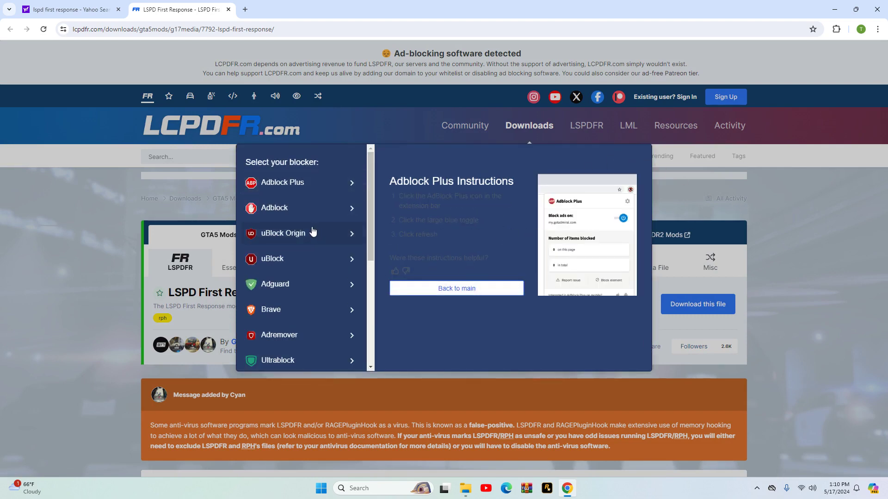
left_click(429, 289)
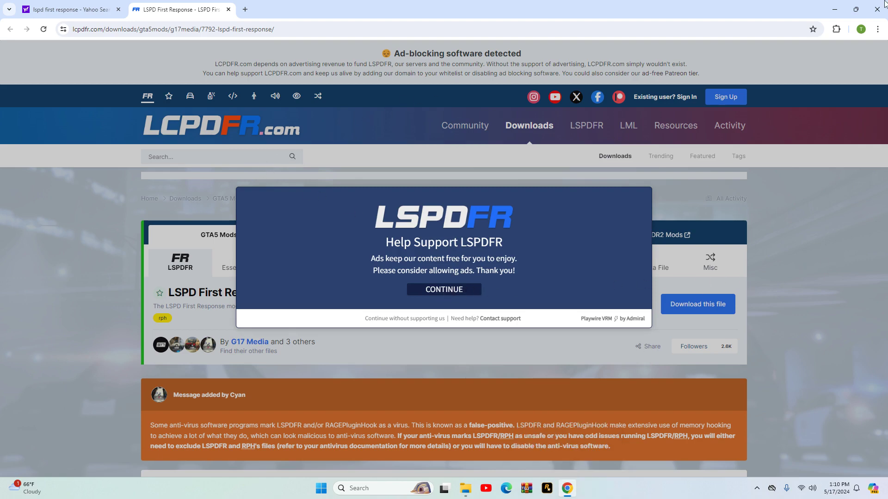
left_click(99, 10)
left_click(156, 11)
left_click(228, 10)
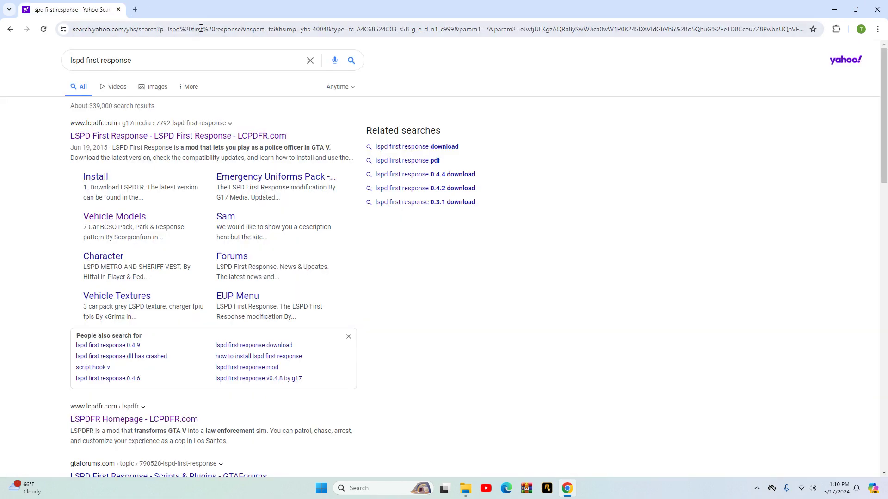
left_click(168, 136)
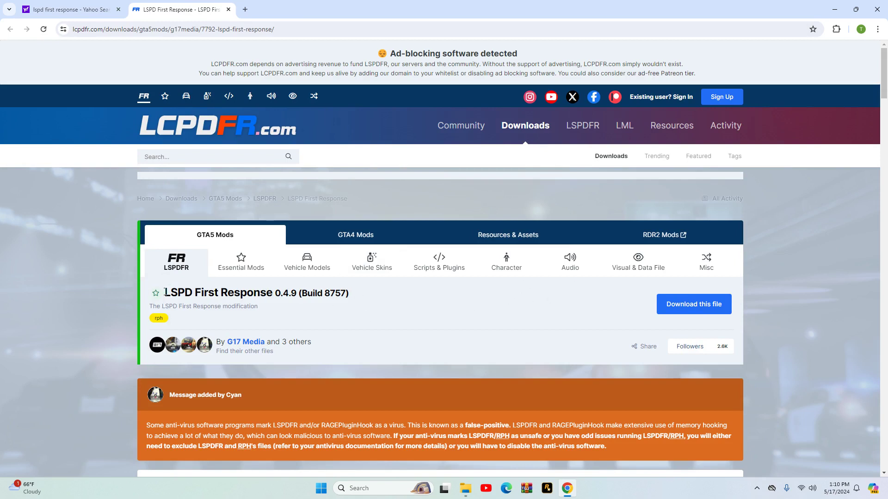
Start the LSPD First Response download and accept the download terms.
left_click_drag(164, 293, 370, 302)
left_click(373, 303)
scroll(368, 303, "down", 1)
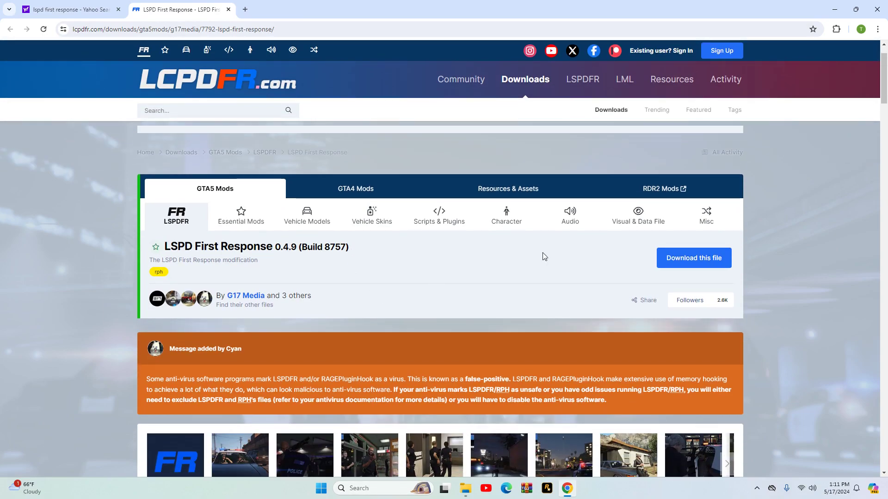
left_click(676, 258)
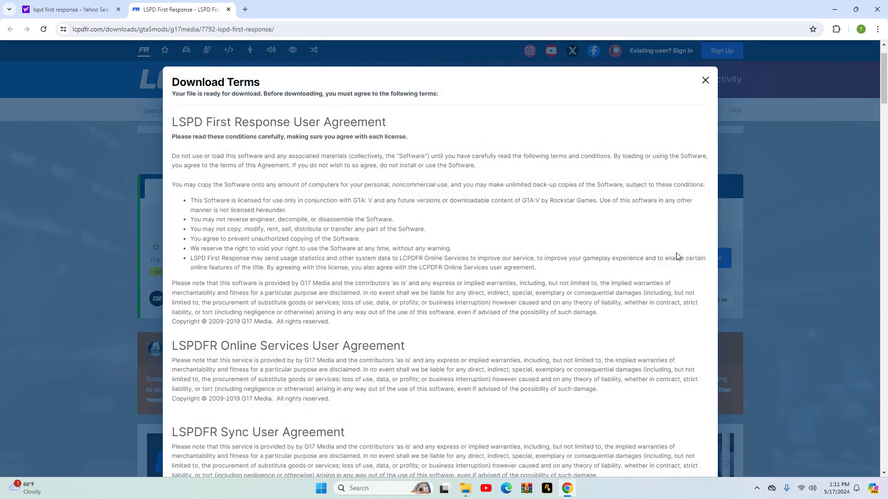
scroll(647, 259, "down", 5)
scroll(621, 260, "down", 12)
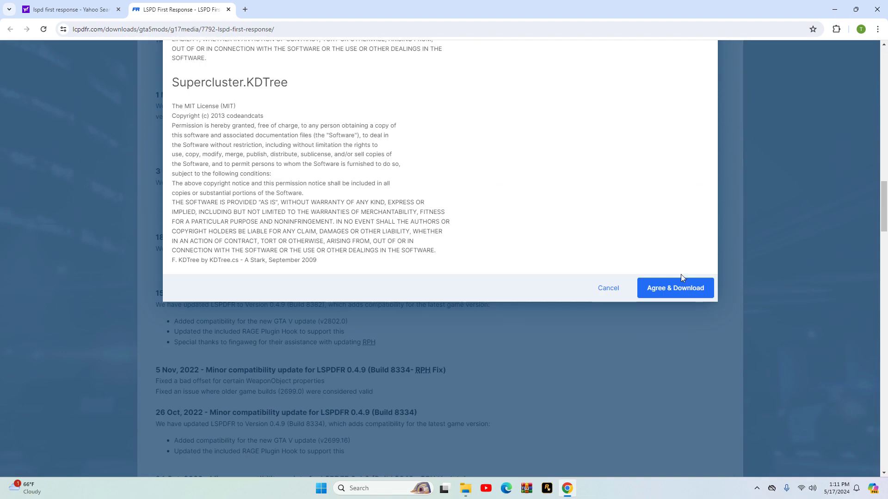
left_click(676, 289)
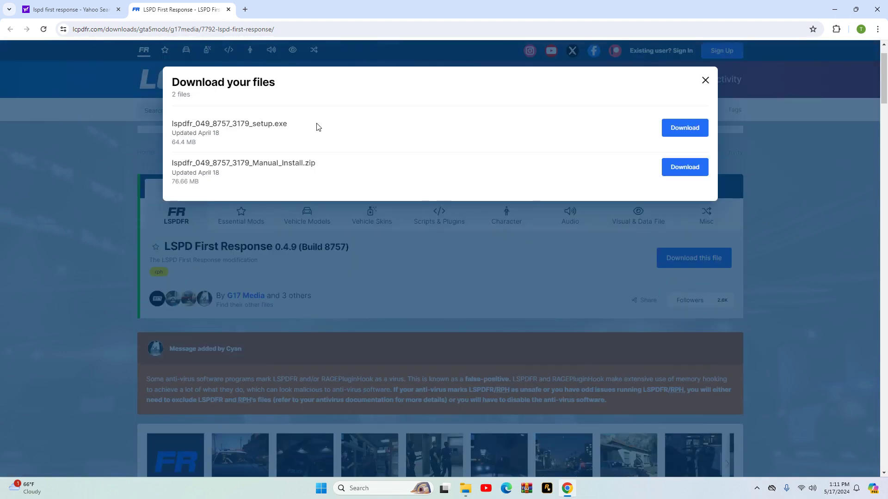
Choose lspdfr_049_8757_3179_Manual_Install.zip from the file list to download.
left_click_drag(291, 127, 253, 132)
left_click(307, 133)
left_click_drag(174, 165, 337, 169)
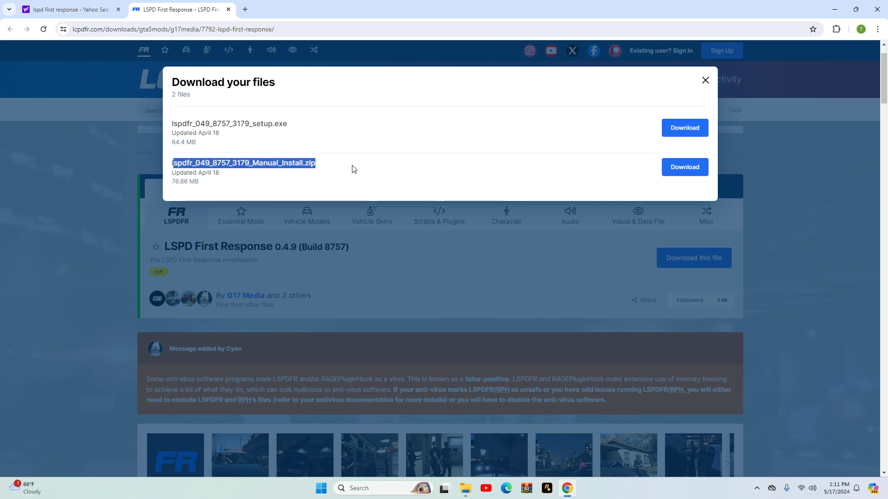
left_click(353, 169)
left_click(685, 168)
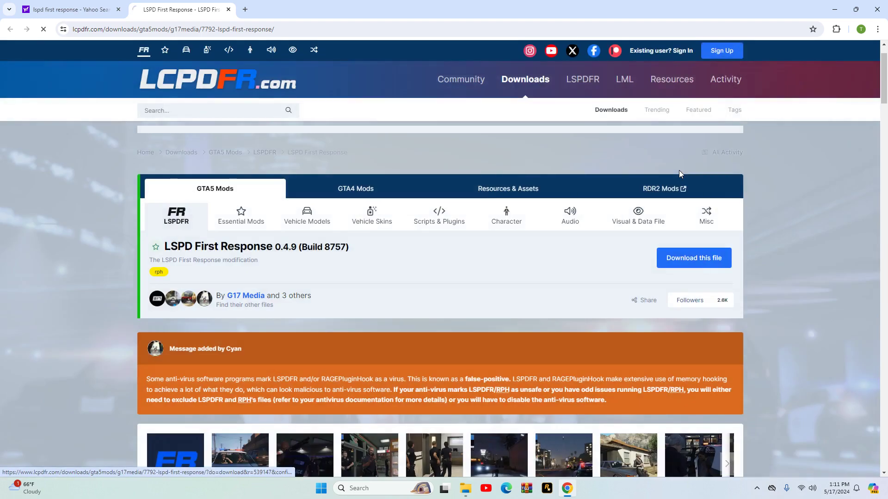
Pass the 'I'm not a robot' check and start the LSPDFR zip download.
left_click(244, 272)
left_click(255, 304)
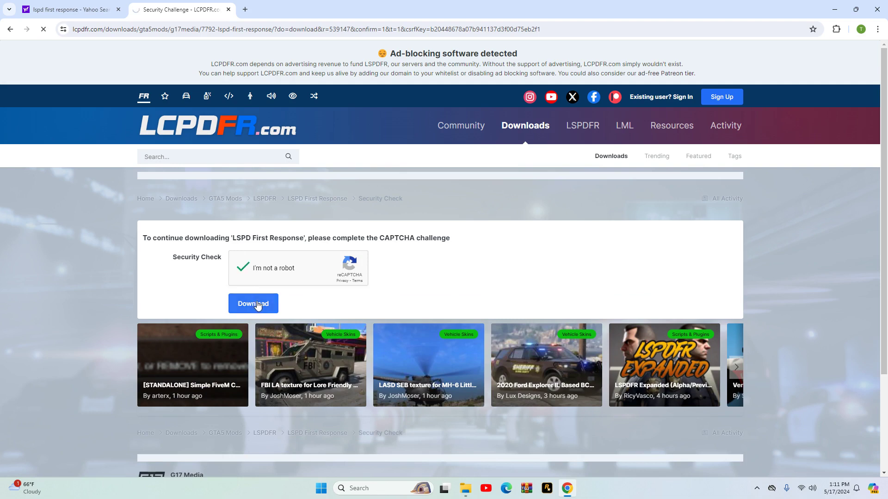
left_click(254, 305)
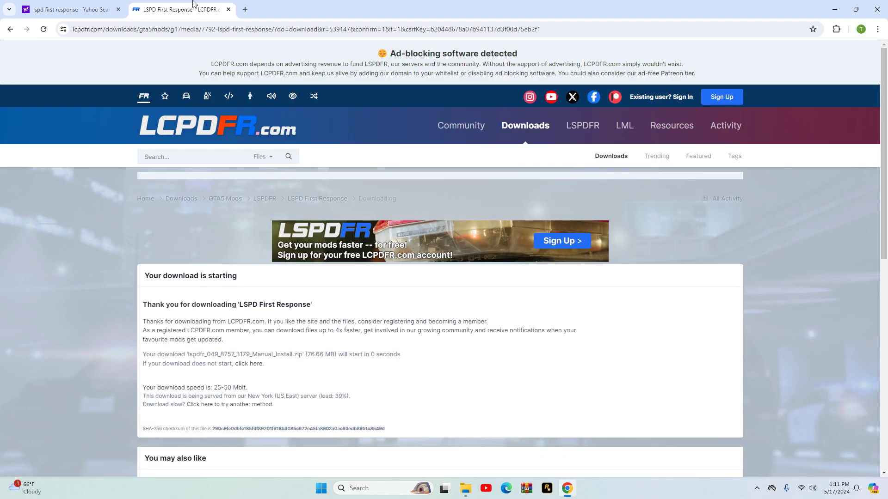
left_click(119, 9)
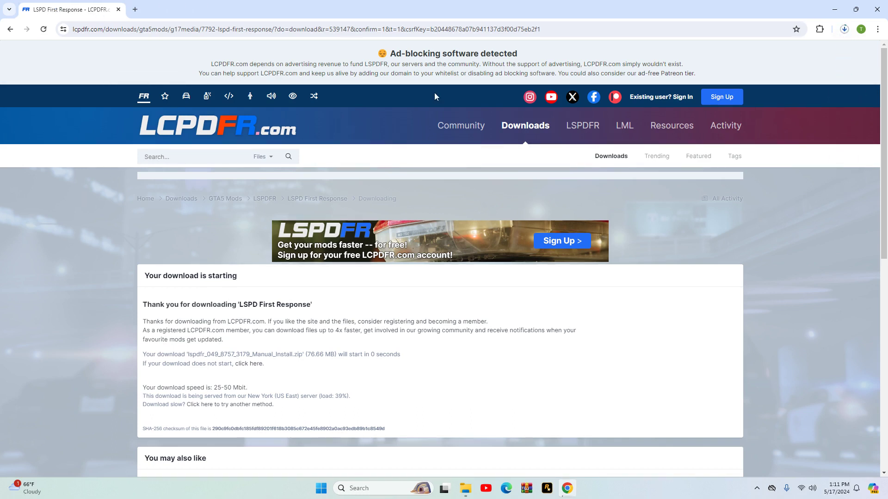
Watch the 76.7 MB zip download until Done, then close Chrome.
left_click(844, 29)
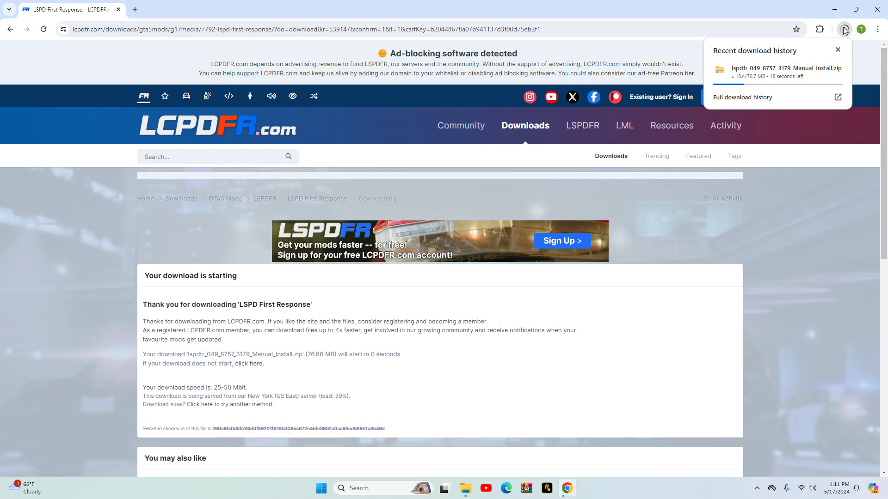
left_click(844, 30)
left_click(844, 29)
left_click(845, 29)
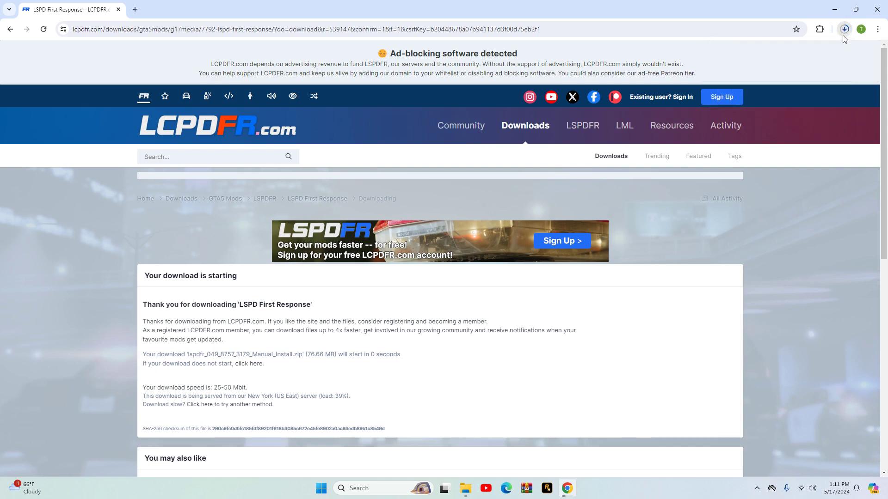
left_click(844, 30)
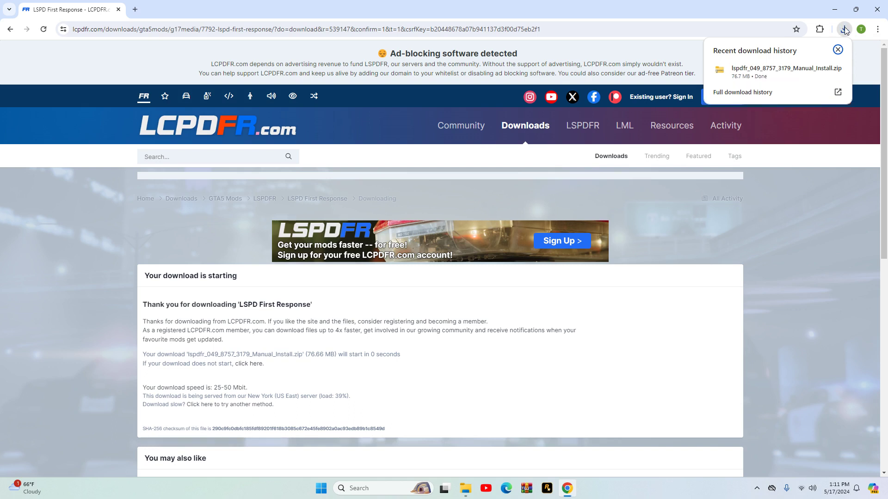
left_click(845, 30)
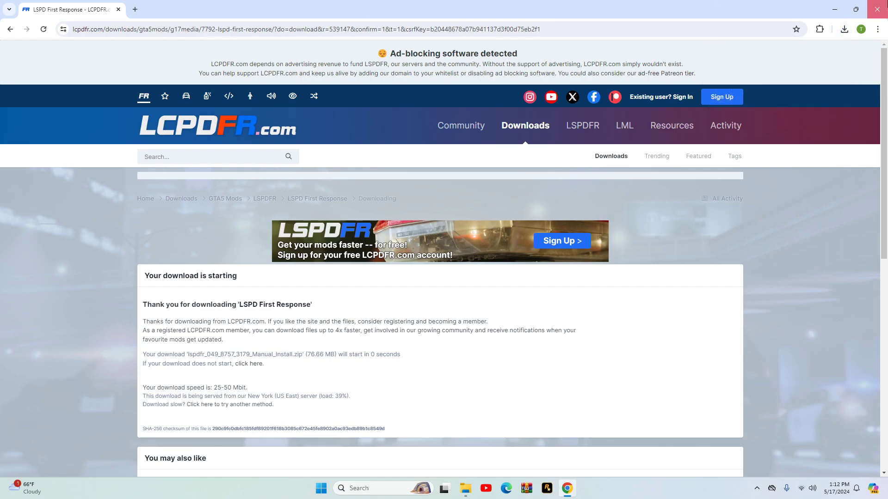
left_click(877, 9)
Bring up both the Grand Theft Auto V and Downloads Explorer windows.
mouse_move(481, 491)
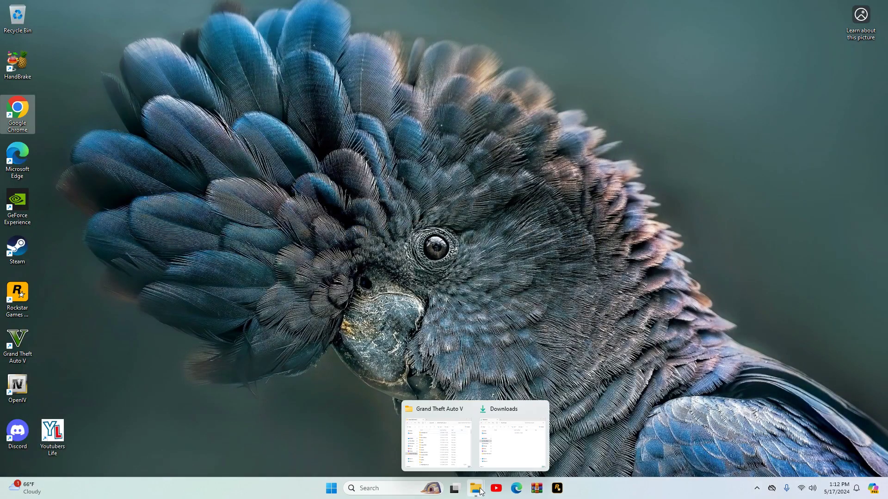
left_click(460, 446)
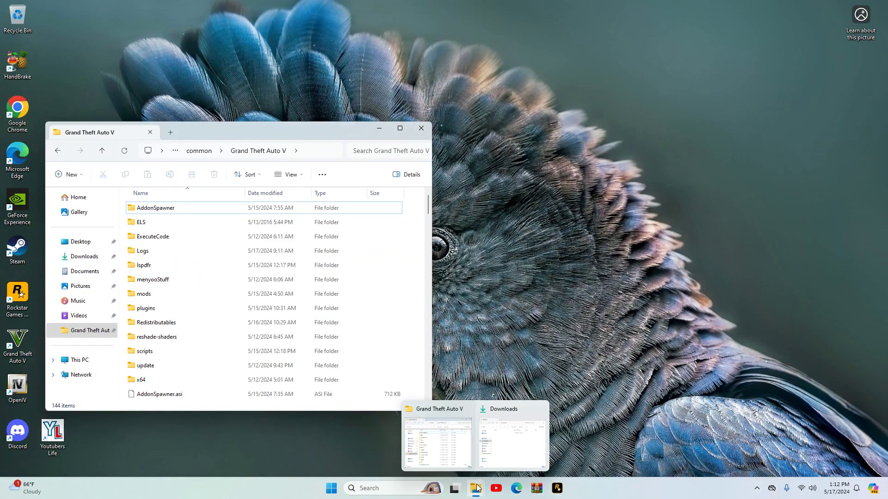
left_click(517, 434)
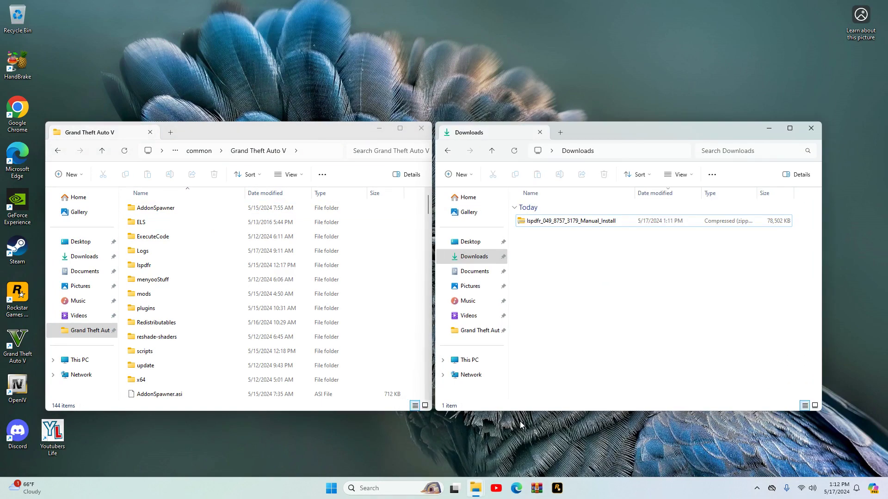
right_click(477, 489)
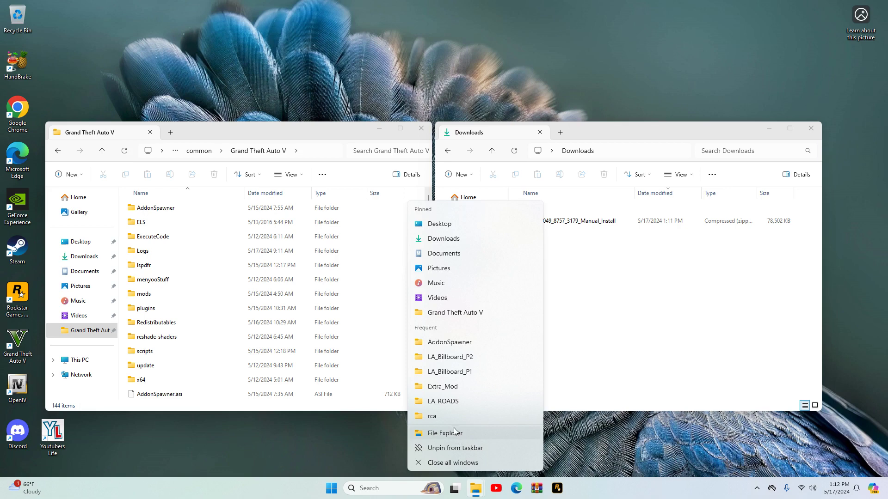
left_click(601, 448)
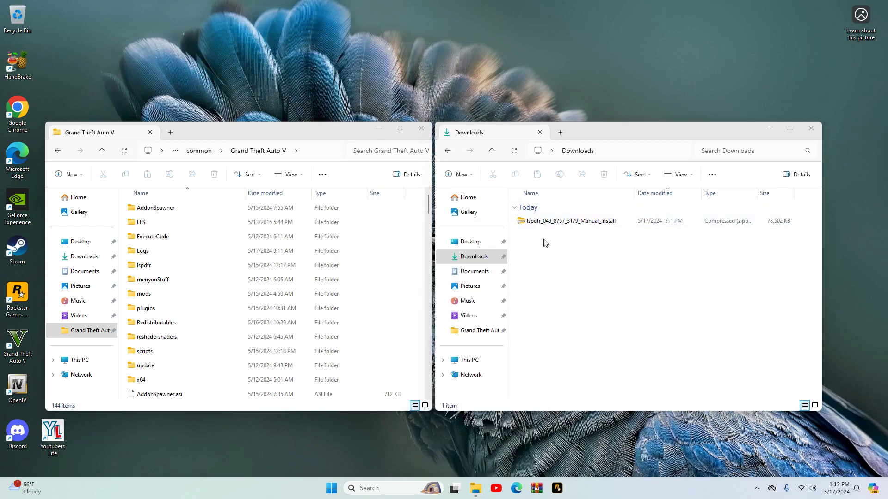
Check the Open with options for the LSPDFR zip in Downloads, then relaunch Chrome.
left_click(547, 223)
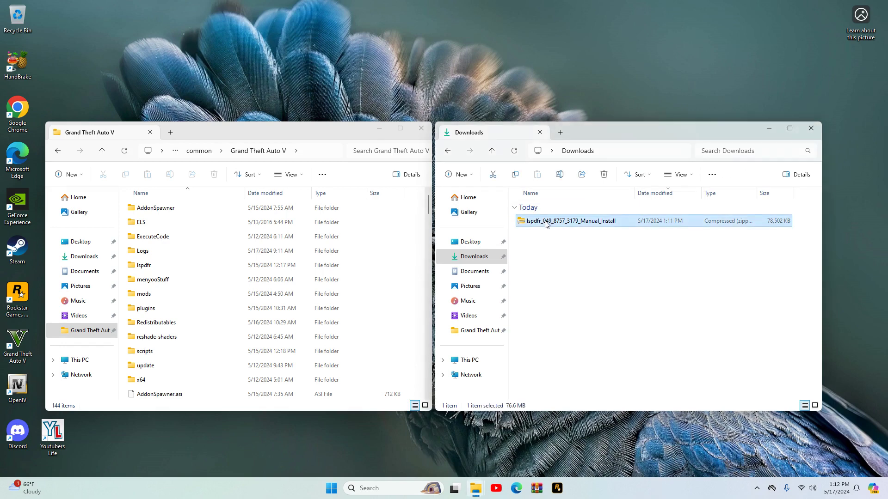
right_click(546, 224)
mouse_move(585, 237)
left_click(745, 361)
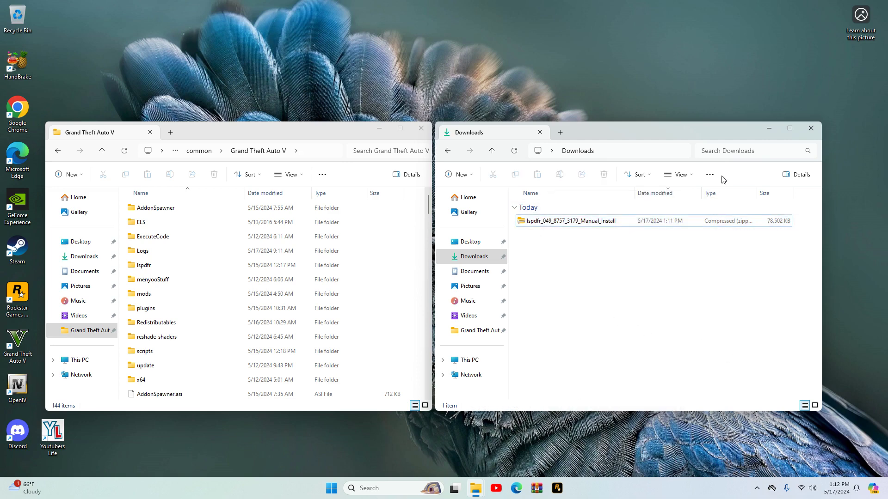
double_click(21, 104)
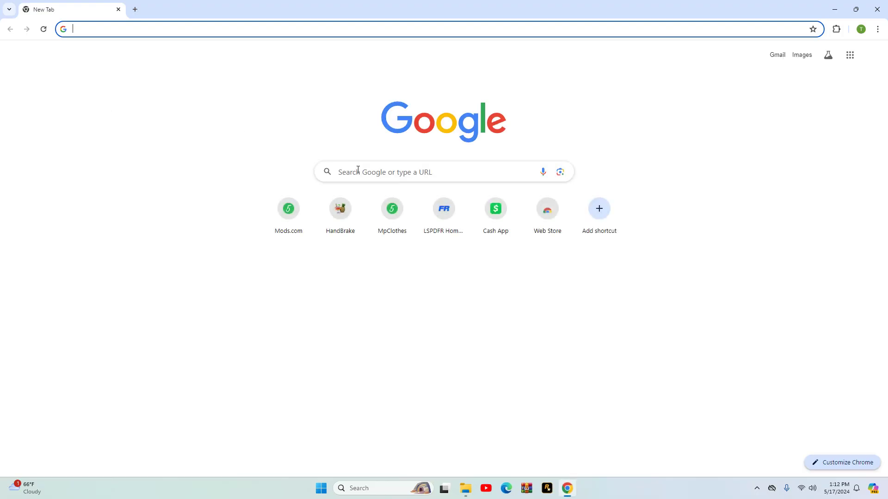
Search the web for 'winrar download', discarding the unwanted RAR and WinZip pages.
left_click(367, 169)
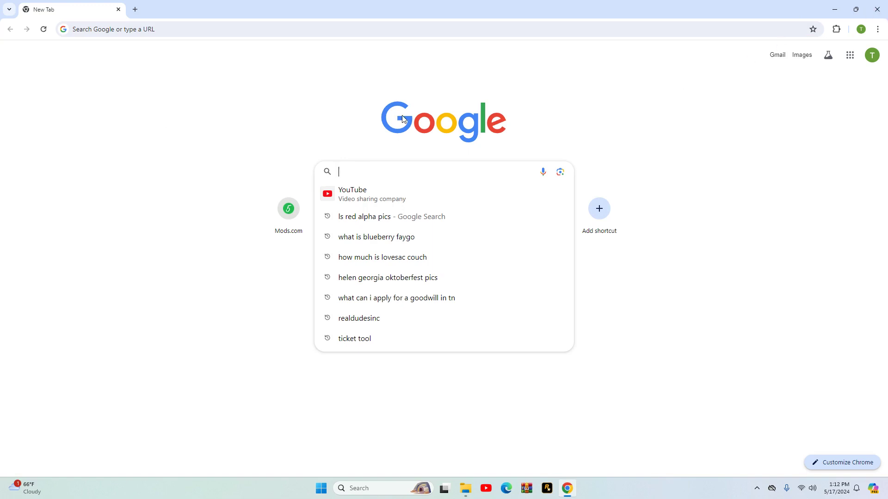
type("winrar")
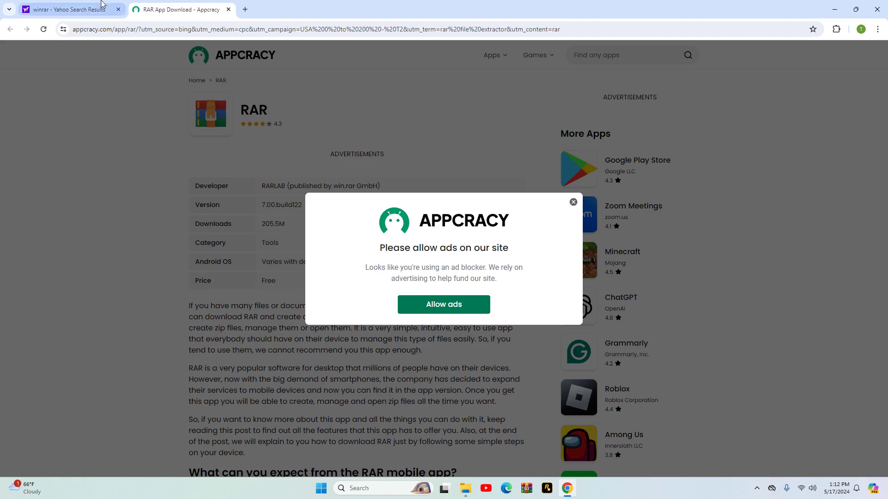
left_click(228, 9)
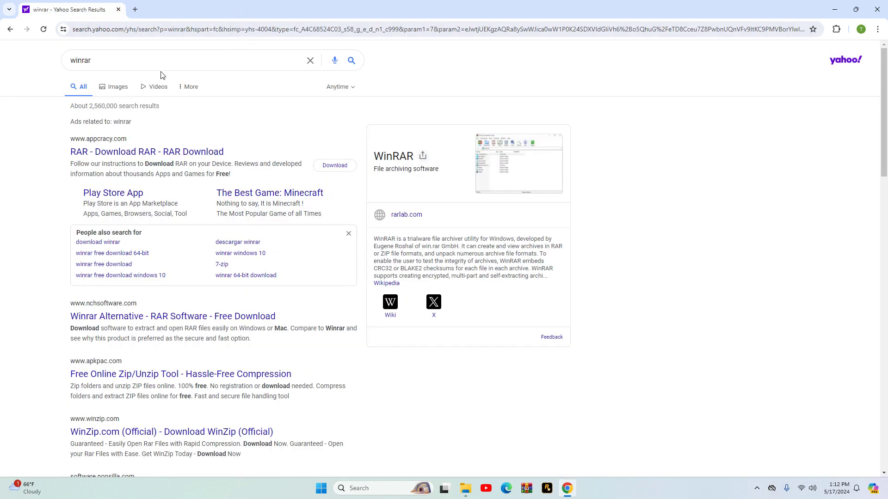
left_click(149, 61)
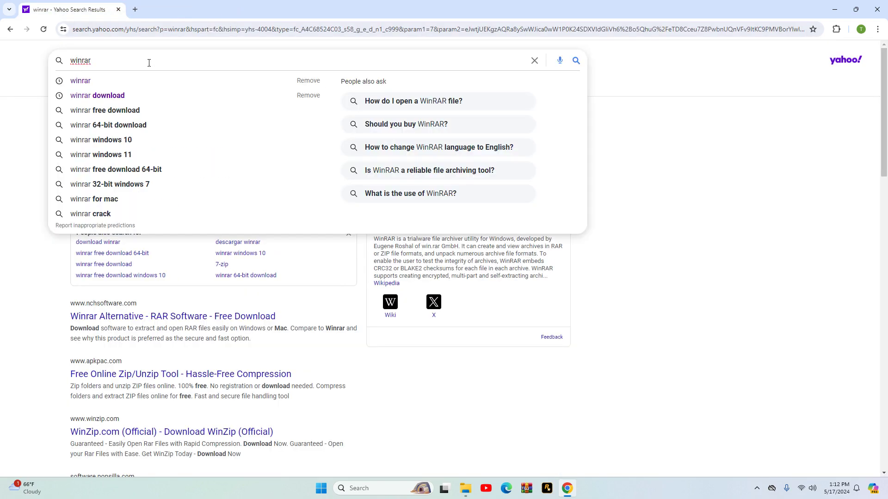
left_click(130, 96)
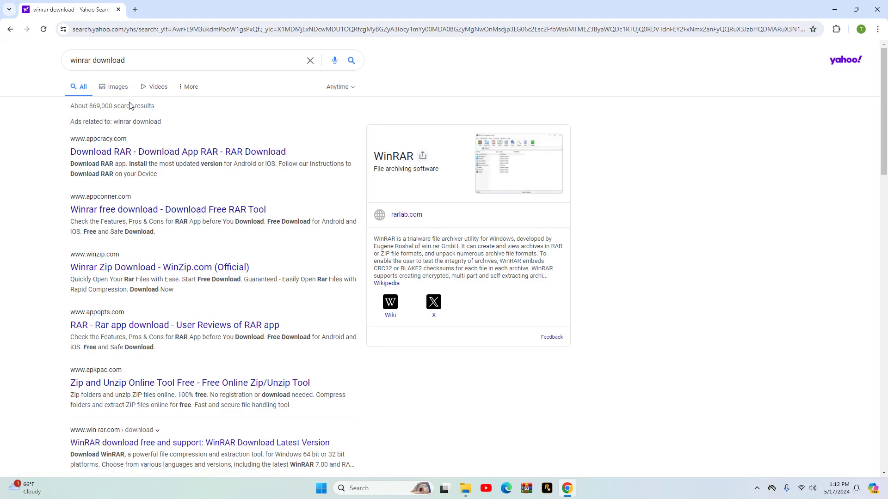
left_click(146, 268)
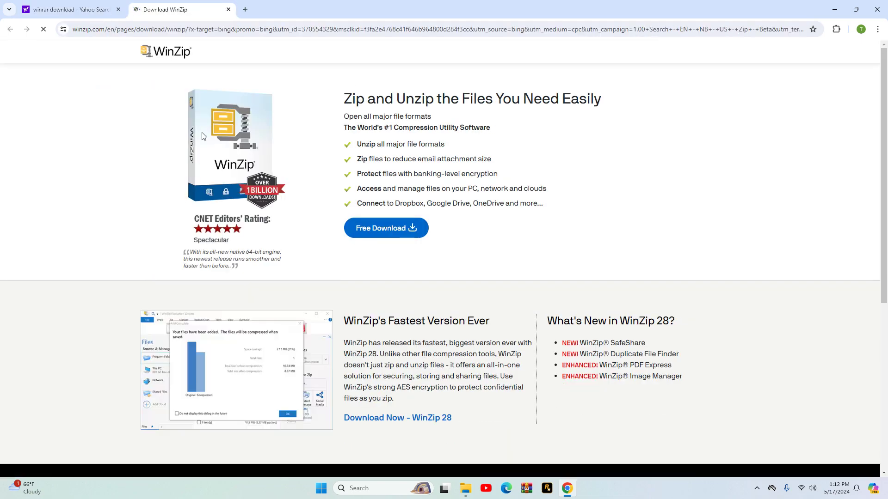
left_click(228, 10)
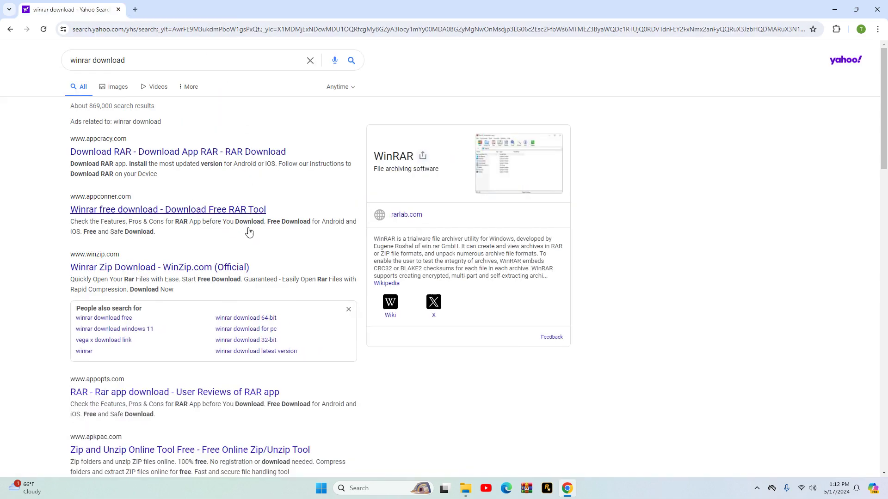
Download the free WinRAR trial winrar-x64-701.exe (3.8 MB) from win-rar.com, then close the tab.
scroll(229, 251, "down", 5)
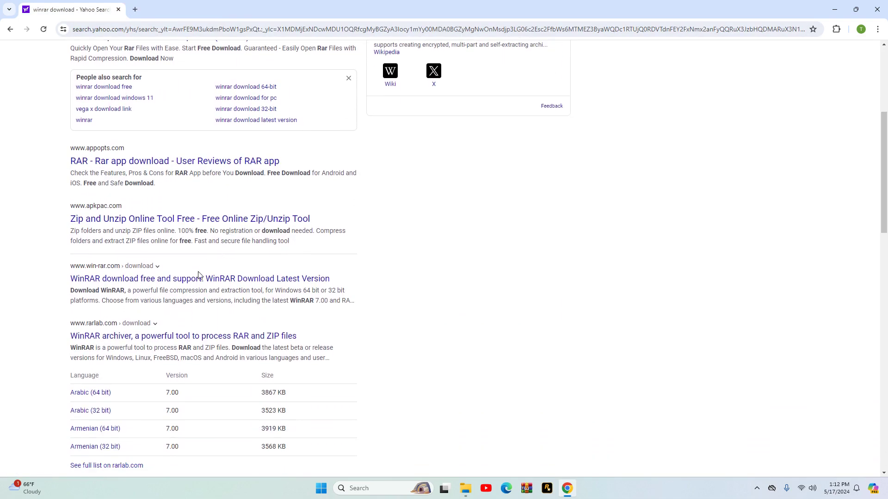
scroll(188, 285, "down", 4)
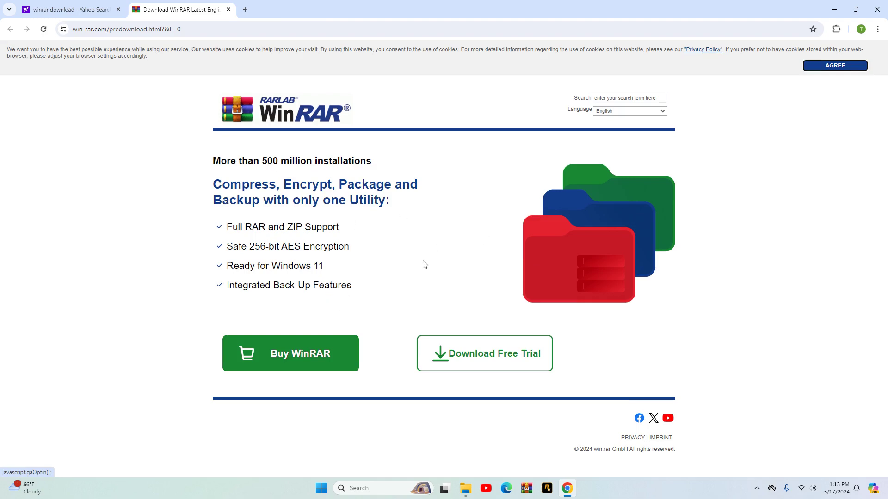
left_click(476, 355)
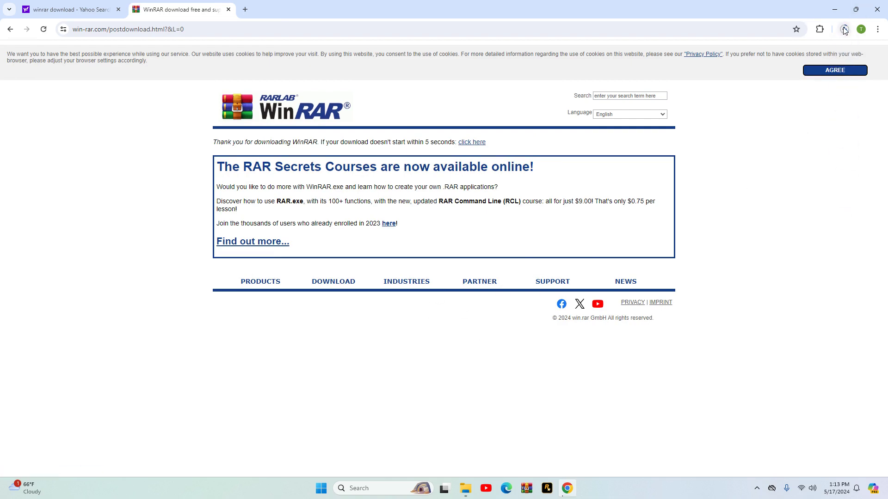
left_click(844, 29)
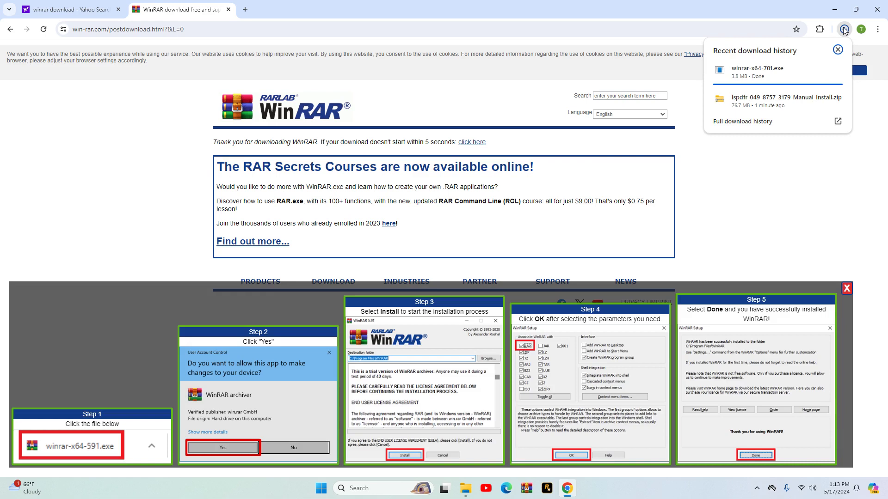
left_click(844, 29)
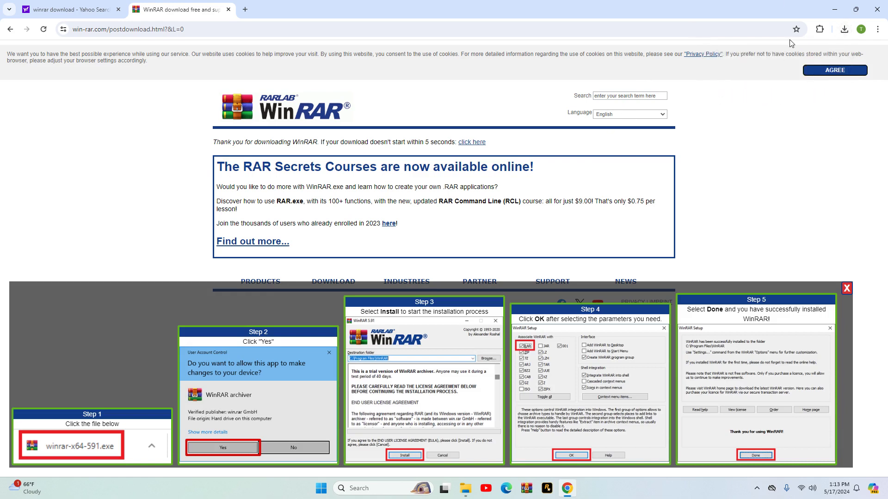
left_click(228, 10)
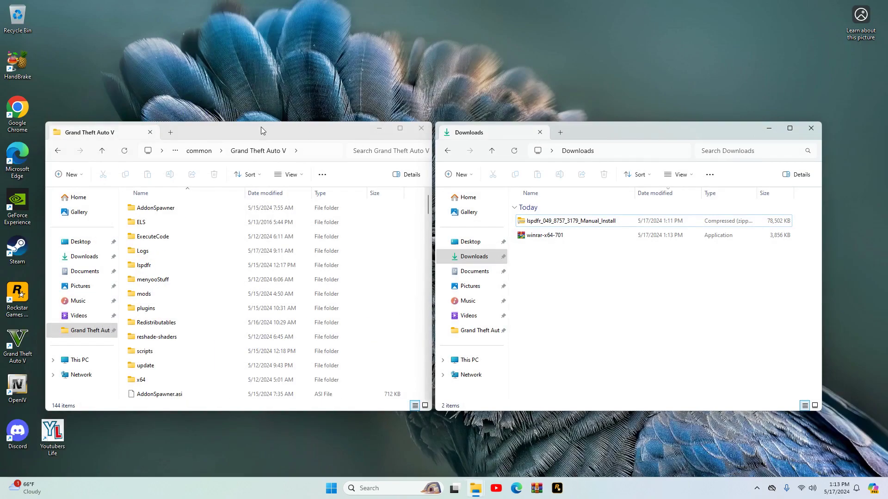
Preview the lspdfr_049_8757_3179_Manual_Install zip in Downloads and bring up its program choices.
mouse_move(264, 131)
left_mouse_down()
mouse_move(271, 122)
mouse_move(262, 120)
left_mouse_up()
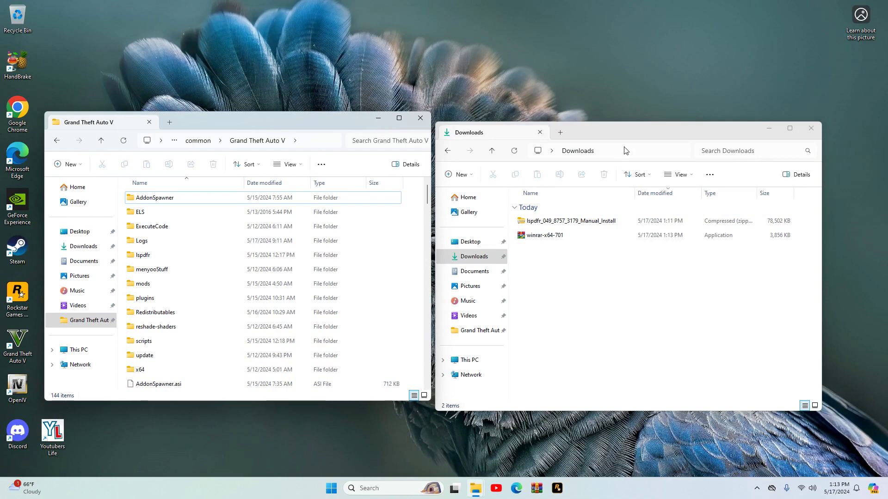
left_click_drag(624, 134, 622, 132)
left_click(551, 220)
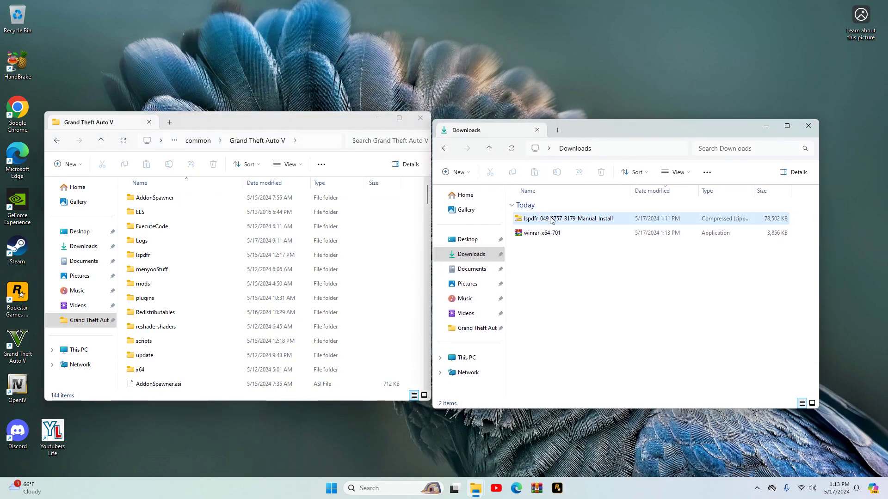
left_click(551, 220)
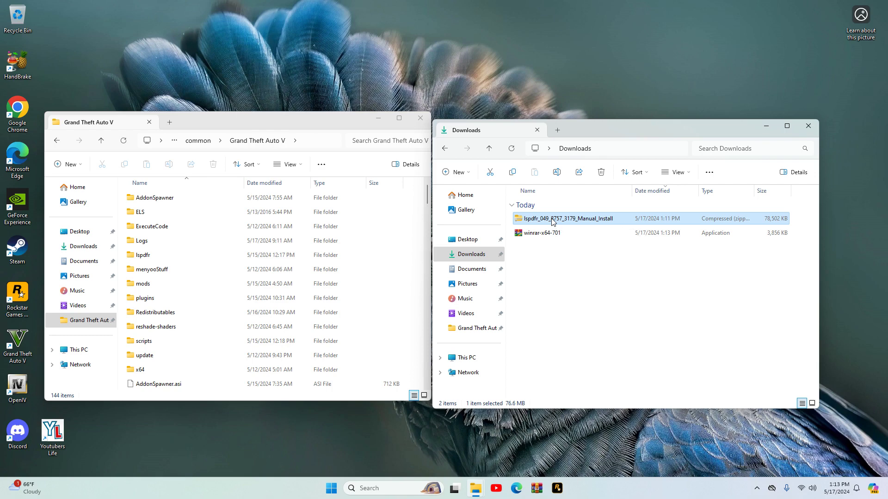
double_click(551, 220)
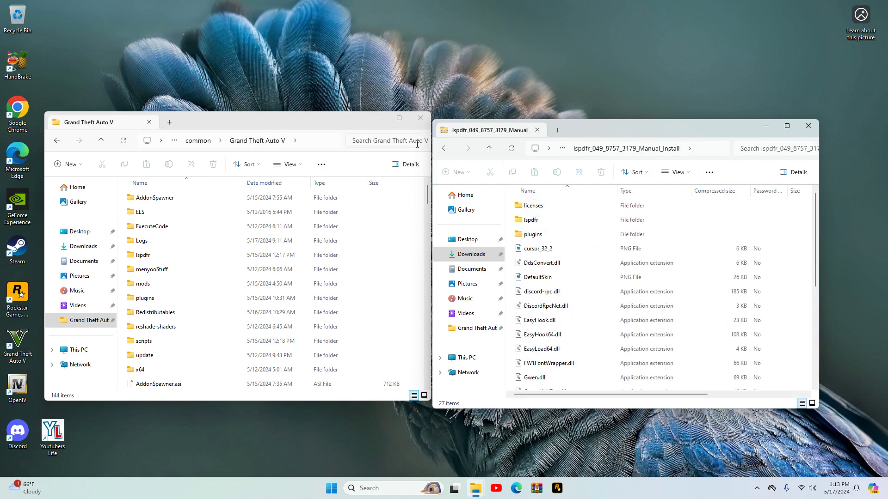
left_click(444, 150)
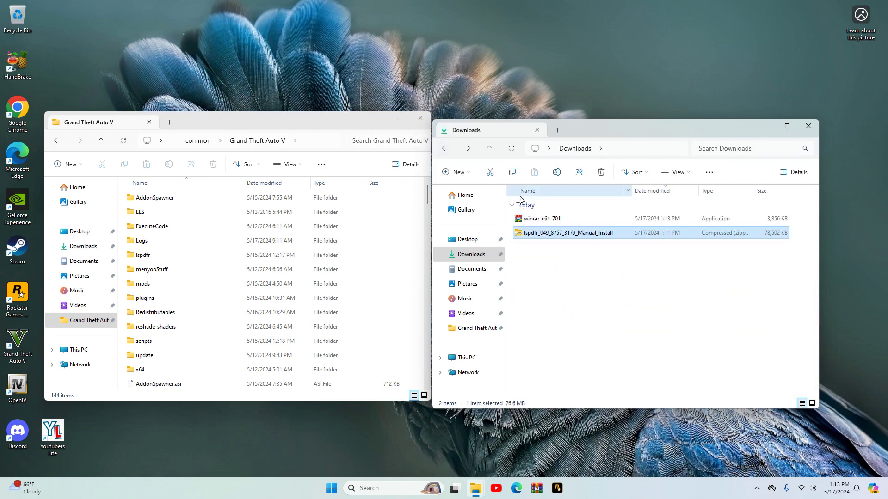
right_click(534, 234)
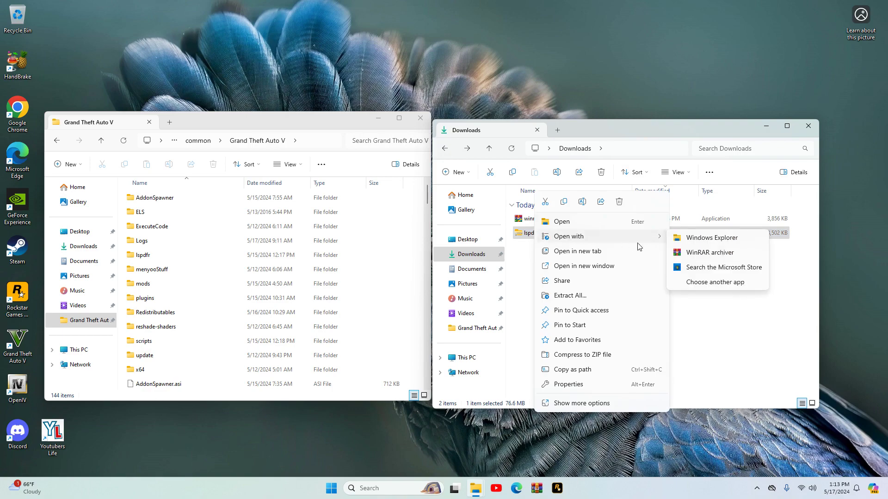
Open the lspdfr zip in WinRAR, select all its entries, then close WinRAR.
left_click(577, 222)
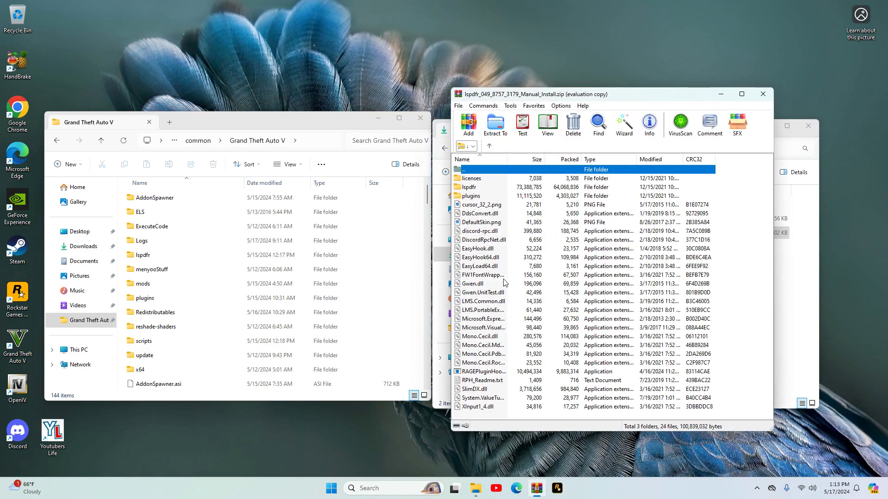
left_click_drag(691, 96, 642, 103)
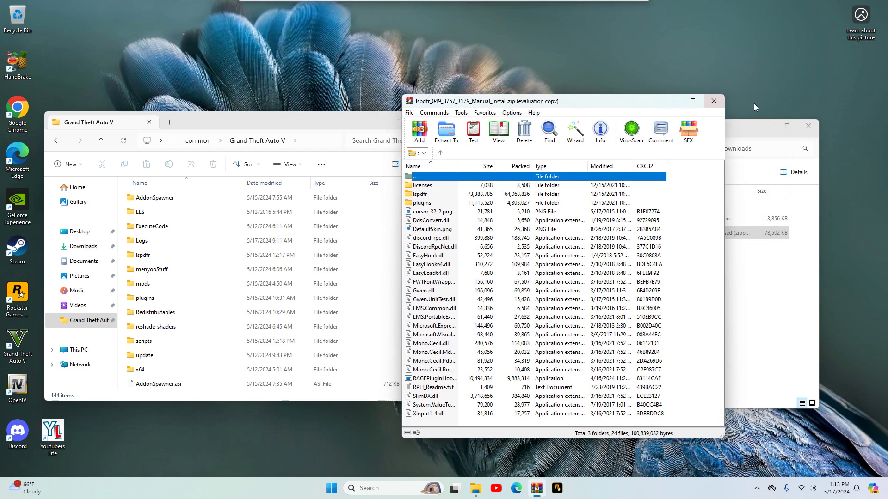
left_click(768, 126)
left_click_drag(553, 101, 578, 100)
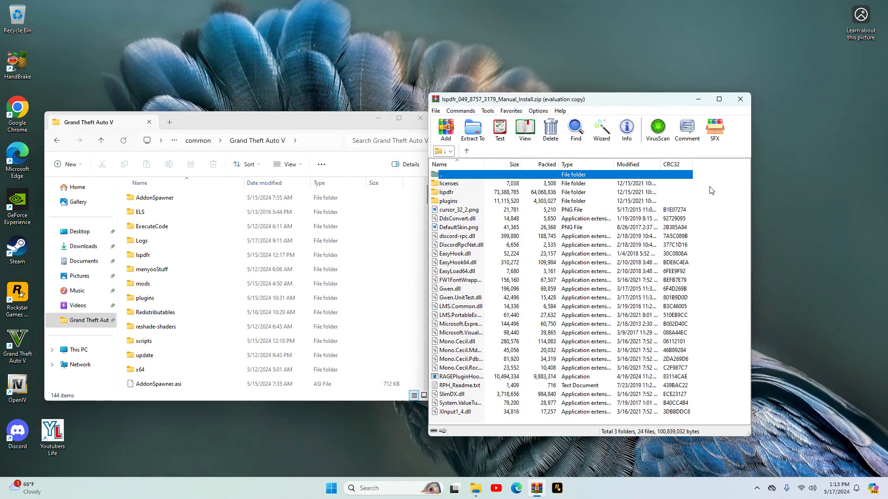
left_click_drag(704, 189, 635, 426)
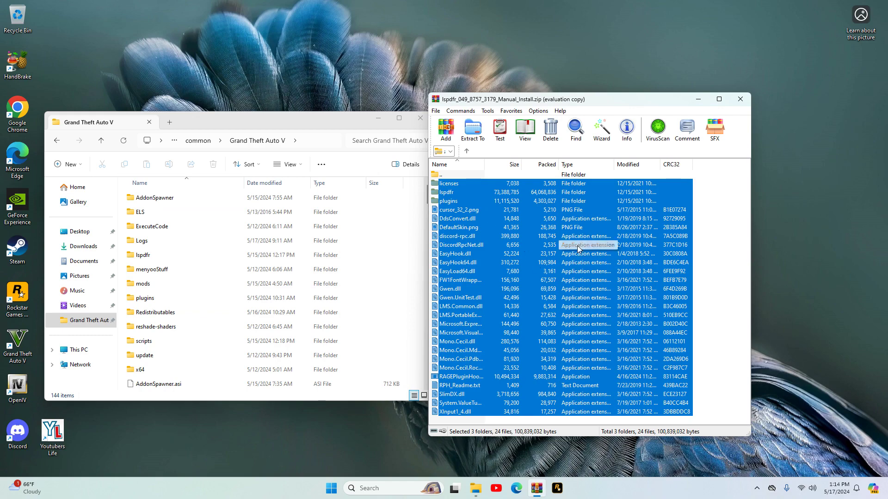
left_click(741, 99)
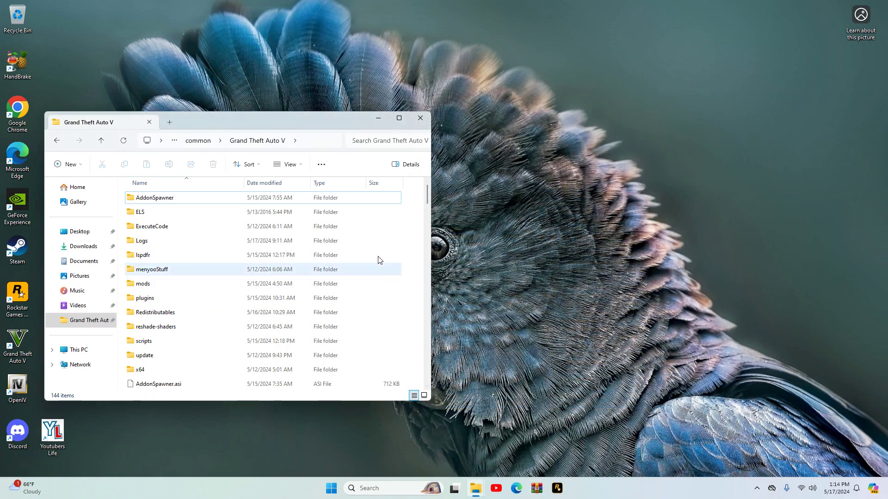
Scroll the Grand Theft Auto V folder to RAGEPluginHook, then launch RAGE Plugin Hook from the taskbar.
scroll(282, 312, "down", 6)
scroll(279, 315, "down", 5)
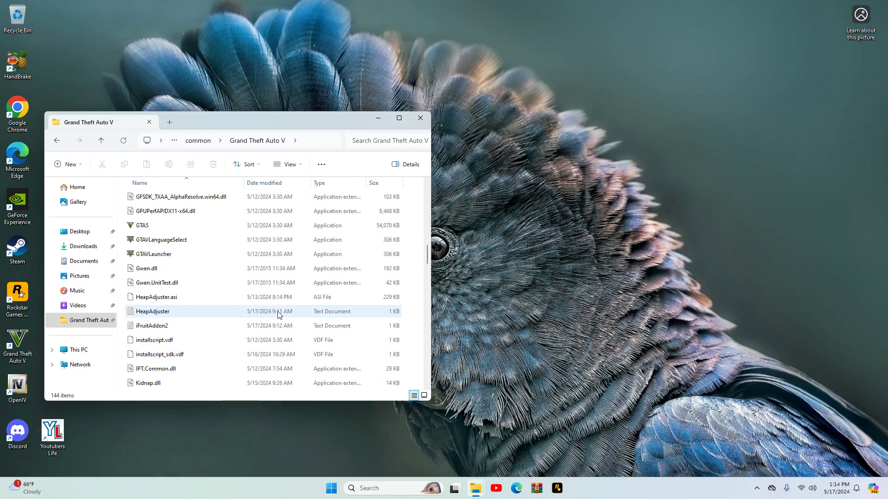
scroll(279, 315, "down", 12)
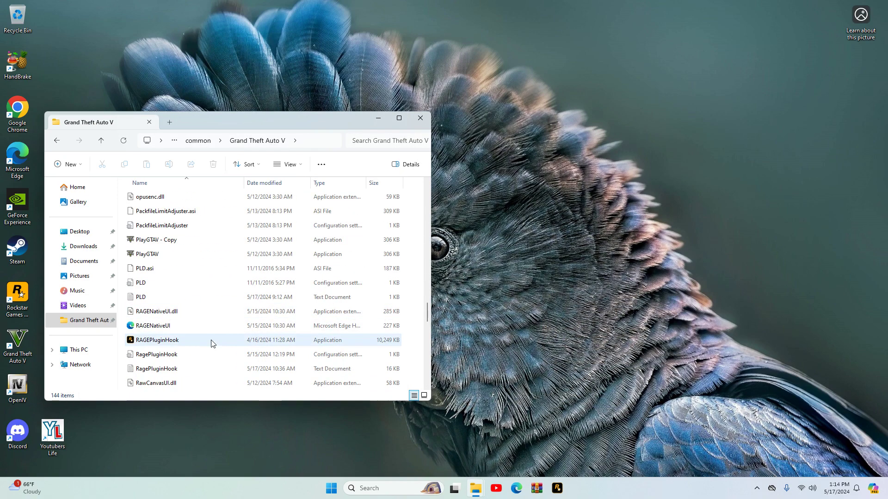
mouse_move(164, 347)
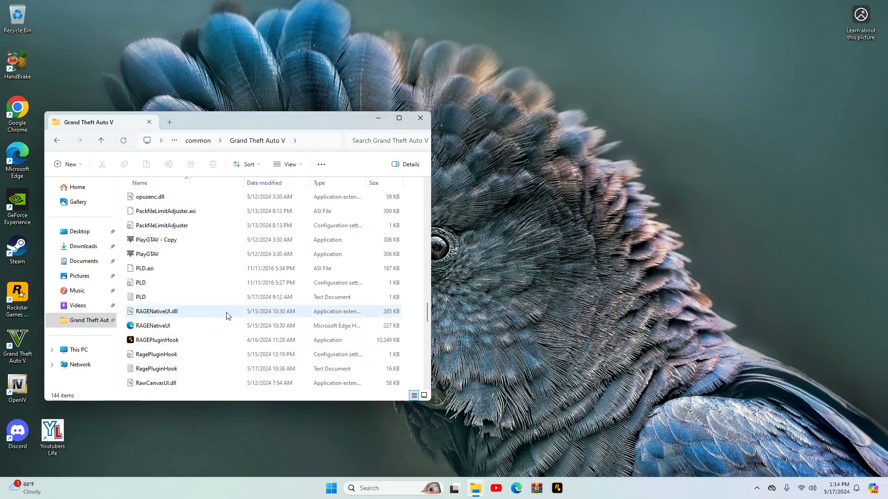
left_click(378, 119)
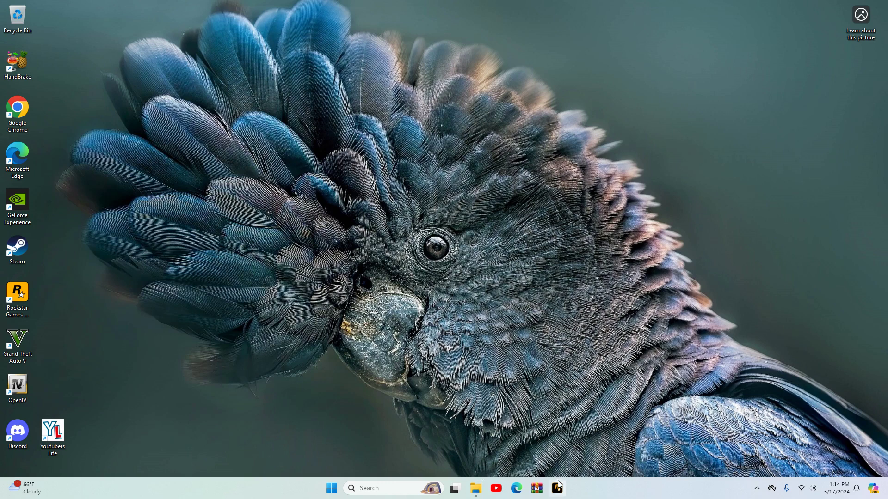
left_click(559, 486)
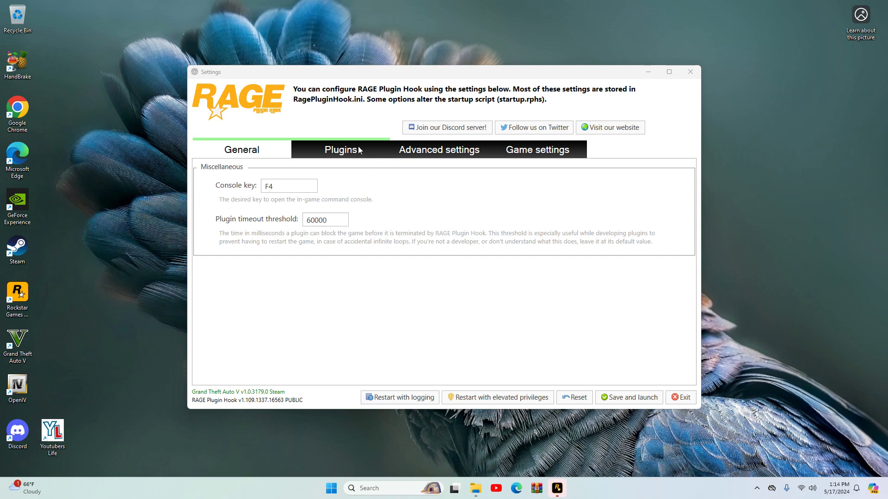
On the Plugins tab, try each startup load option and settle on Load these plugins.
left_click(340, 154)
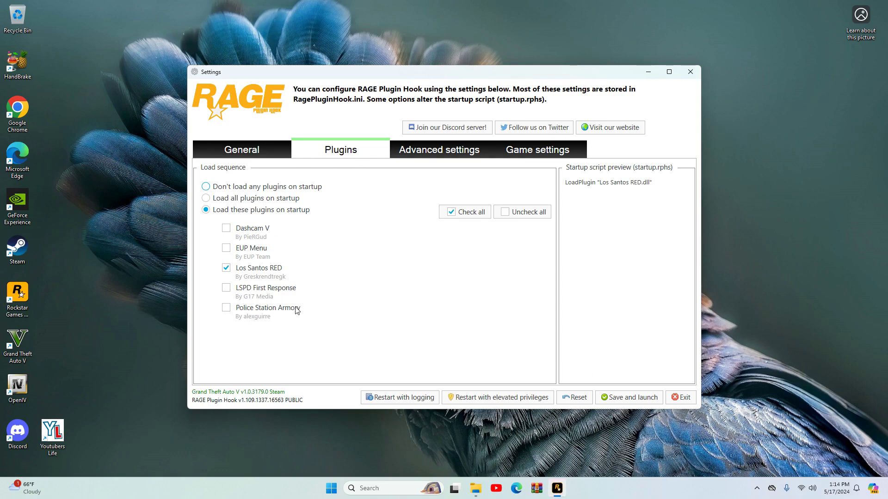
left_click(208, 188)
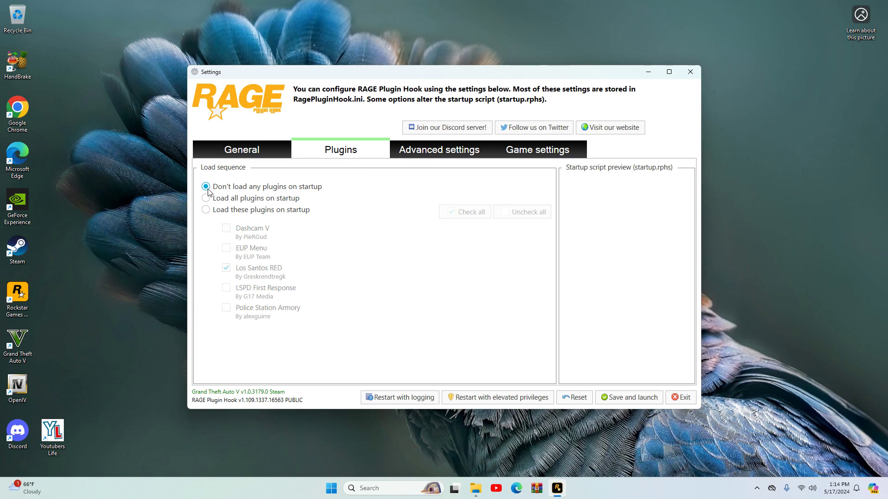
left_click(207, 211)
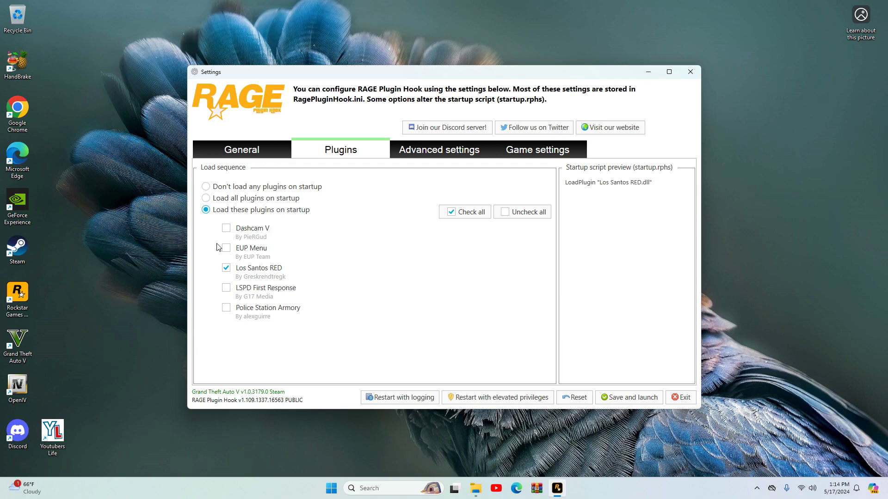
left_click(211, 199)
left_click(206, 211)
Switch to Game settings and scroll through the expanded Command line switches list.
left_click(455, 156)
left_click(525, 157)
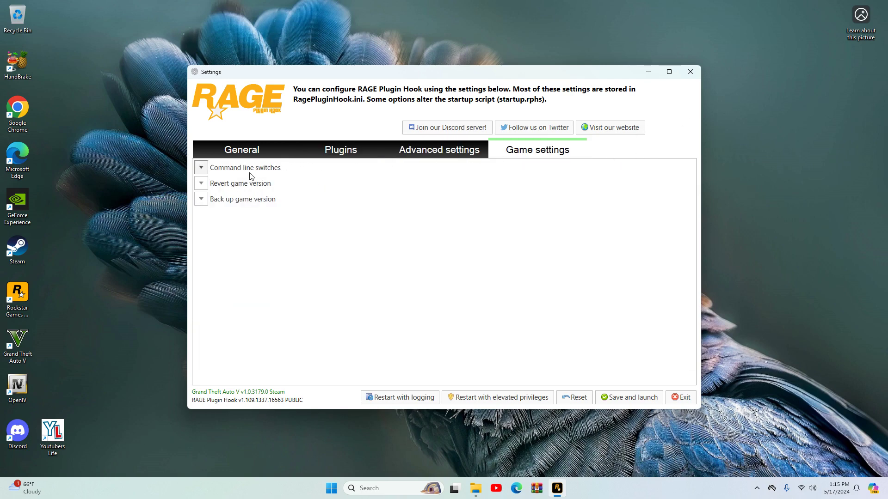
left_click(202, 168)
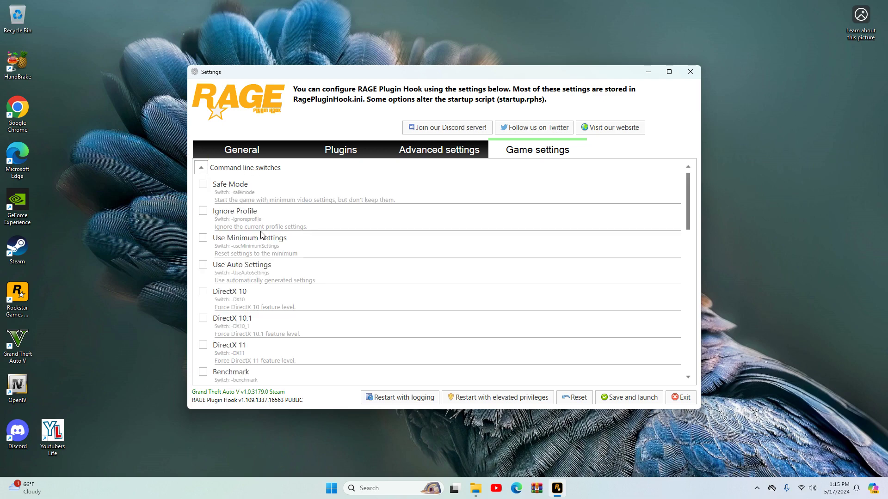
scroll(266, 244, "down", 3)
scroll(267, 245, "down", 3)
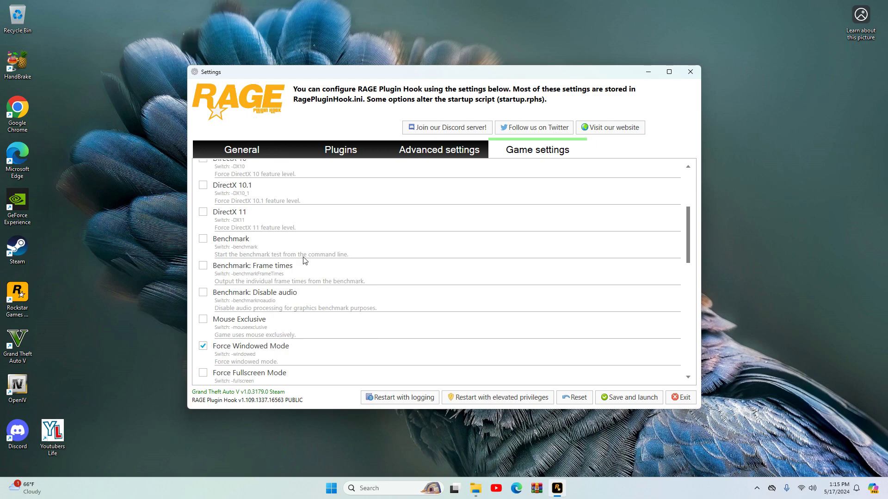
scroll(314, 268, "down", 2)
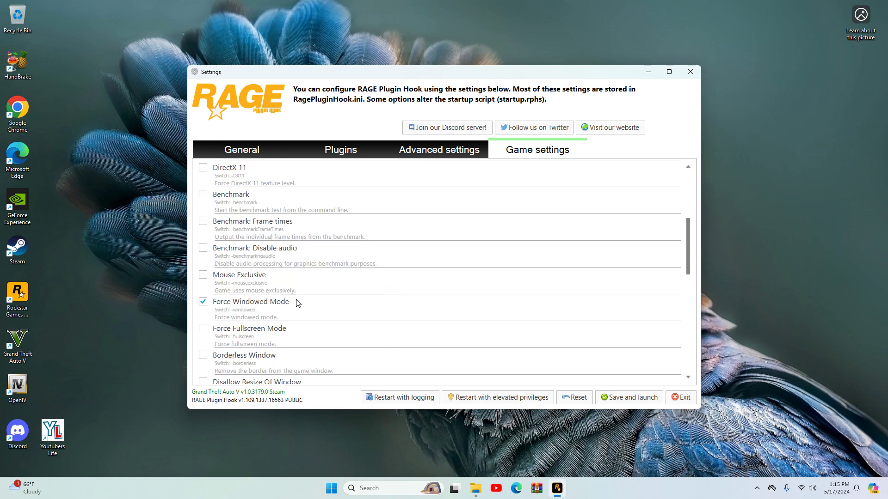
scroll(296, 314, "down", 6)
scroll(303, 312, "up", 3)
scroll(304, 311, "up", 3)
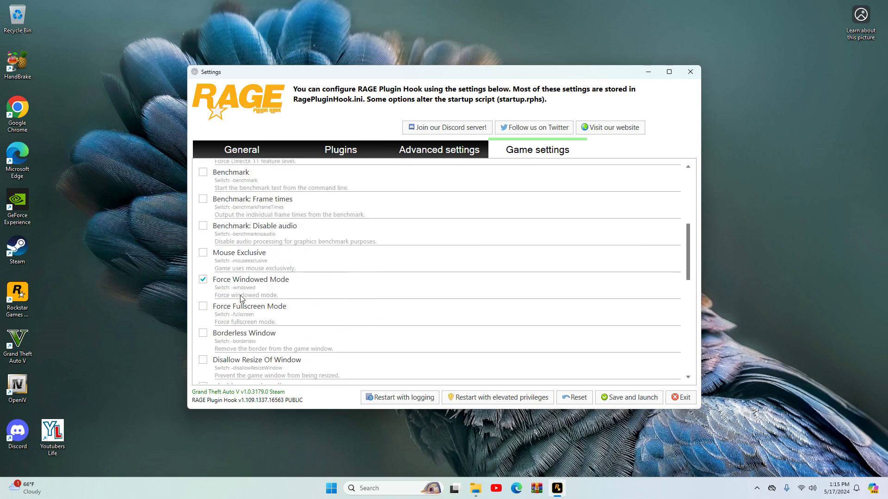
scroll(435, 228, "up", 5)
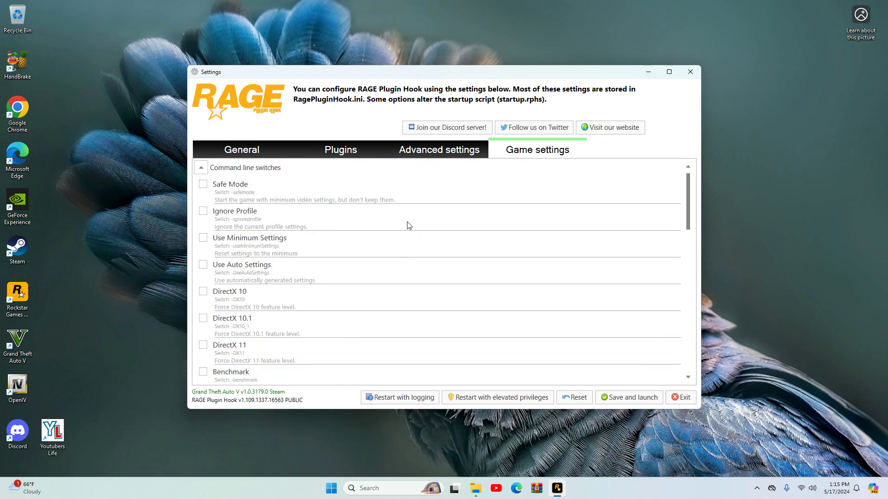
Collapse Command line switches and toggle the Back up game version section.
left_click(241, 169)
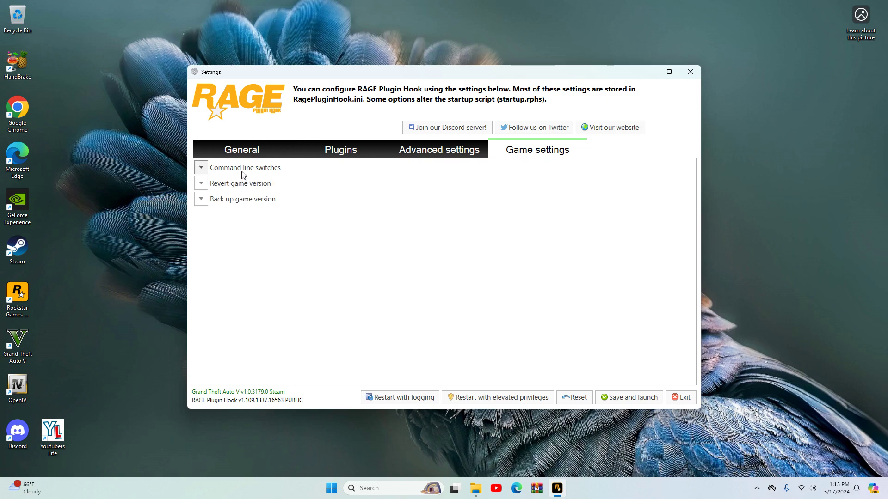
left_click(221, 200)
left_click(222, 203)
Toggle the Back up and Revert game version sections, then close the RAGE Plugin Hook settings.
left_click(223, 203)
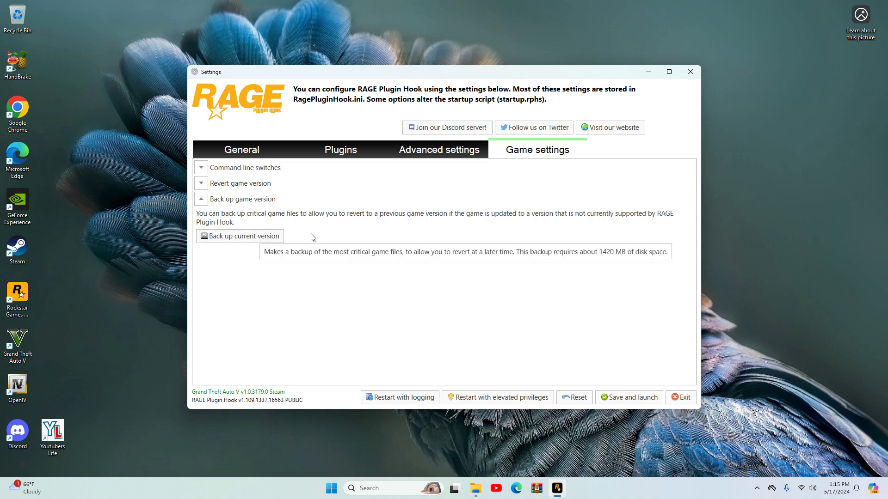
left_click(236, 202)
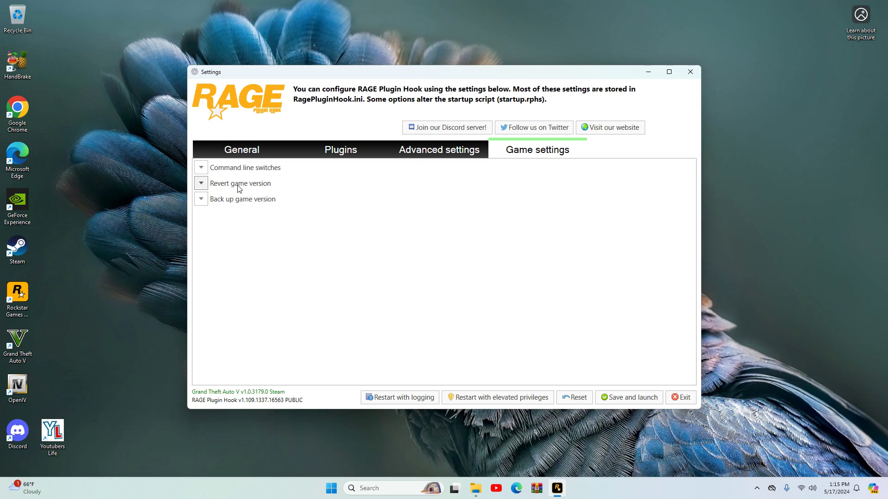
left_click(239, 185)
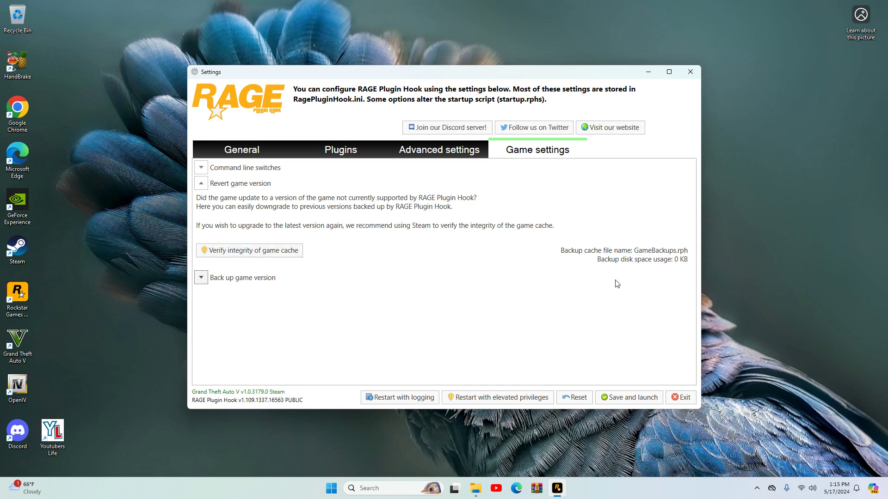
left_click(246, 185)
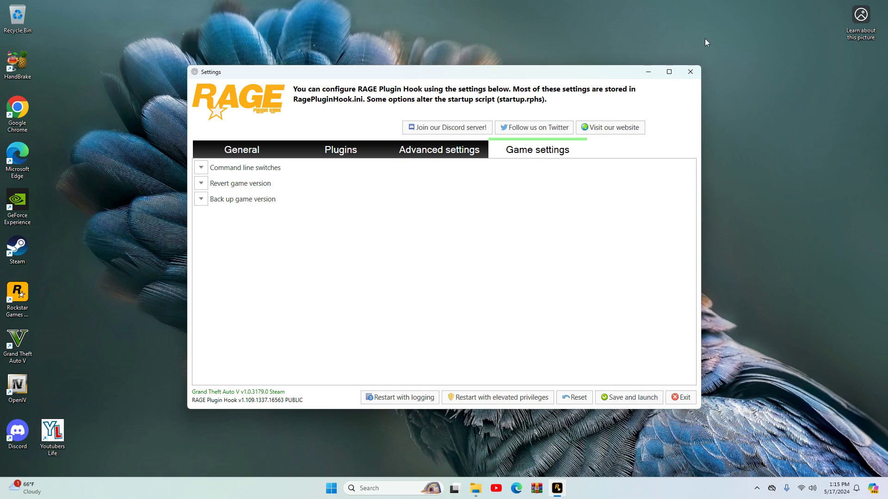
left_click(690, 73)
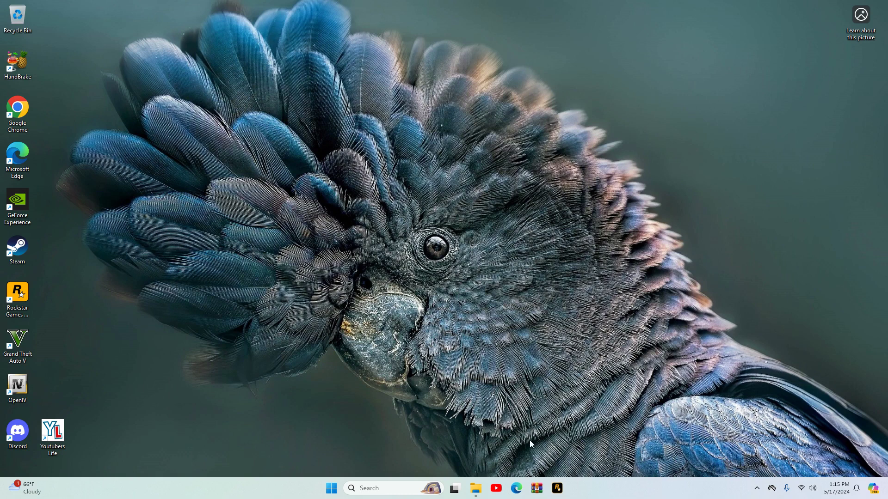
Move the winrar-x64-701 installer from Downloads onto the desktop.
mouse_move(476, 489)
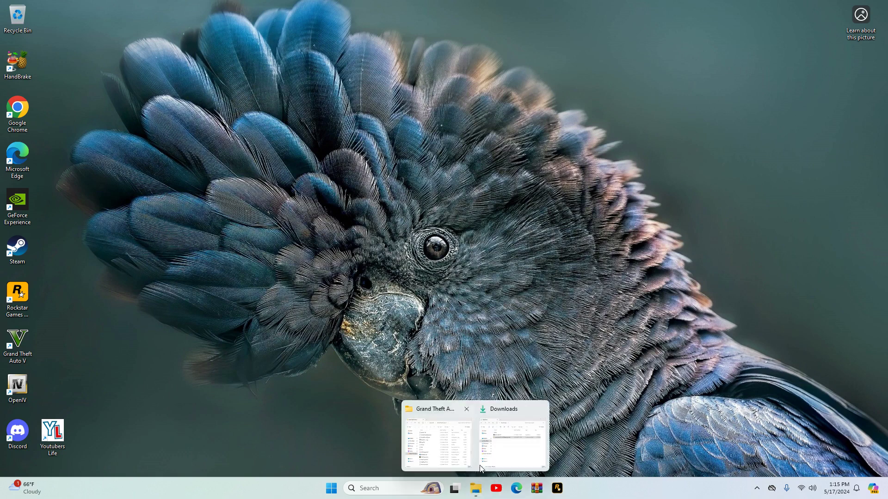
left_click(484, 461)
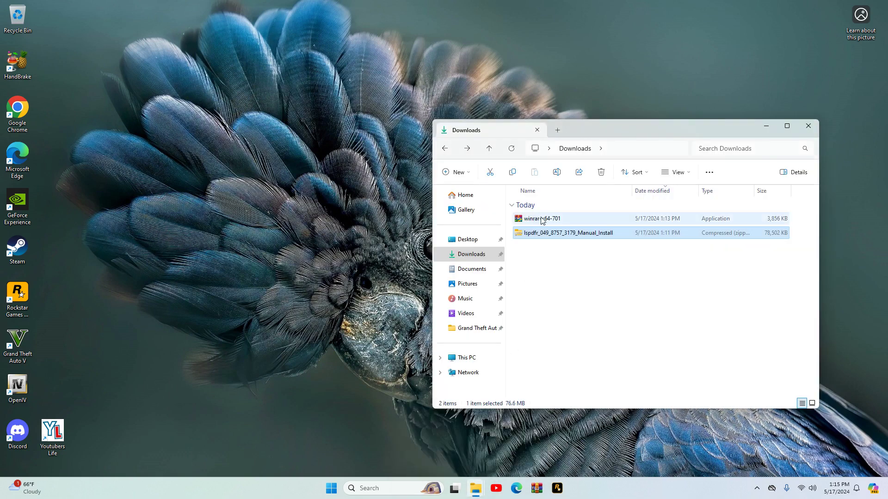
left_click(597, 283)
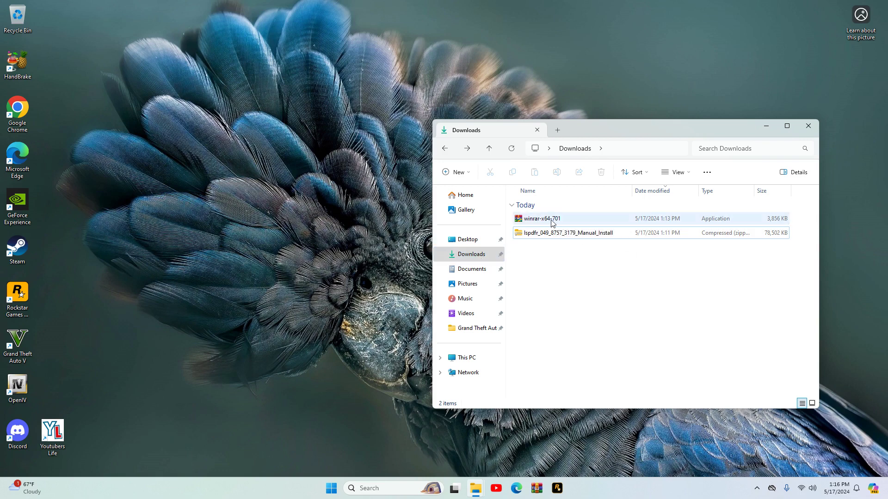
left_click_drag(541, 219, 311, 262)
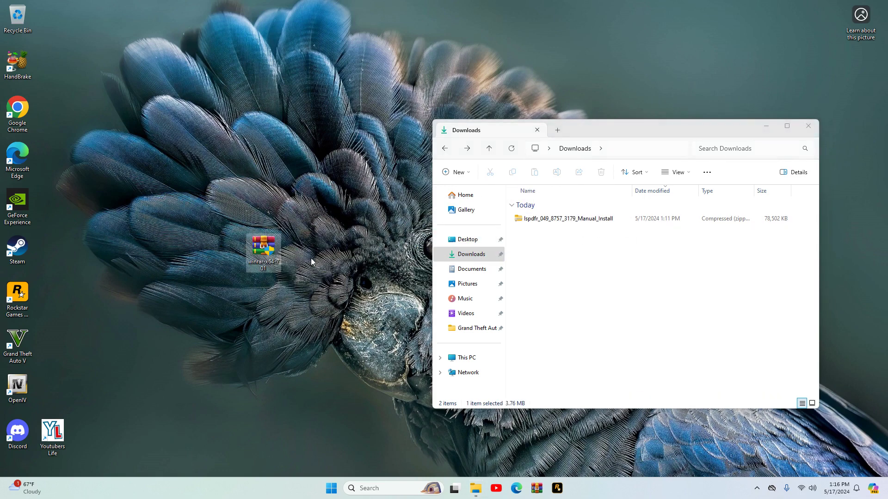
Look over the installer's right-click options, then drag it into the Recycle Bin.
right_click(267, 252)
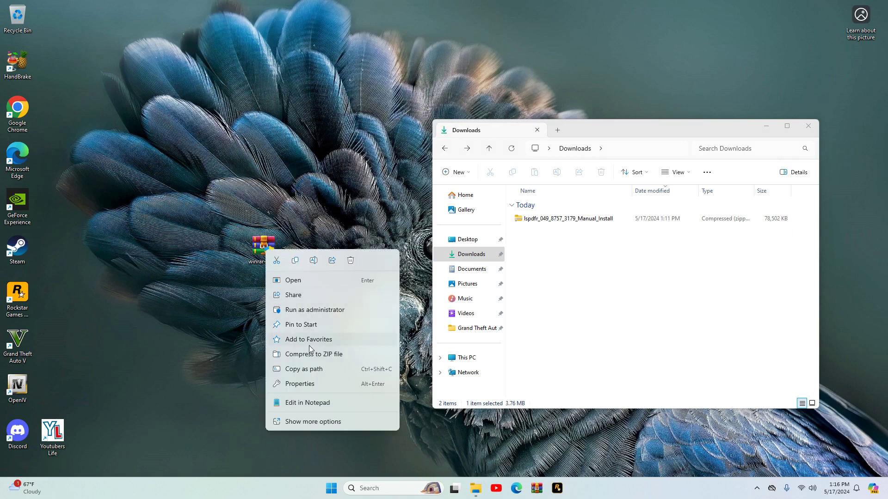
left_click(318, 422)
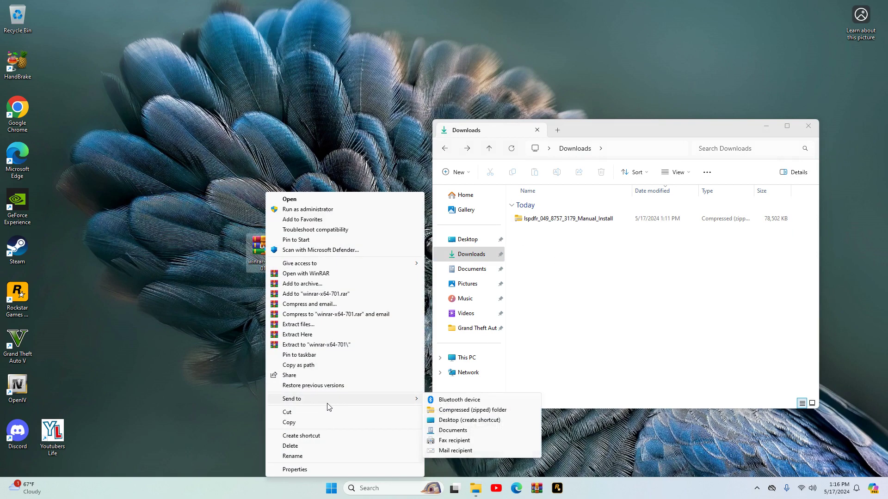
left_click(242, 428)
right_click(260, 266)
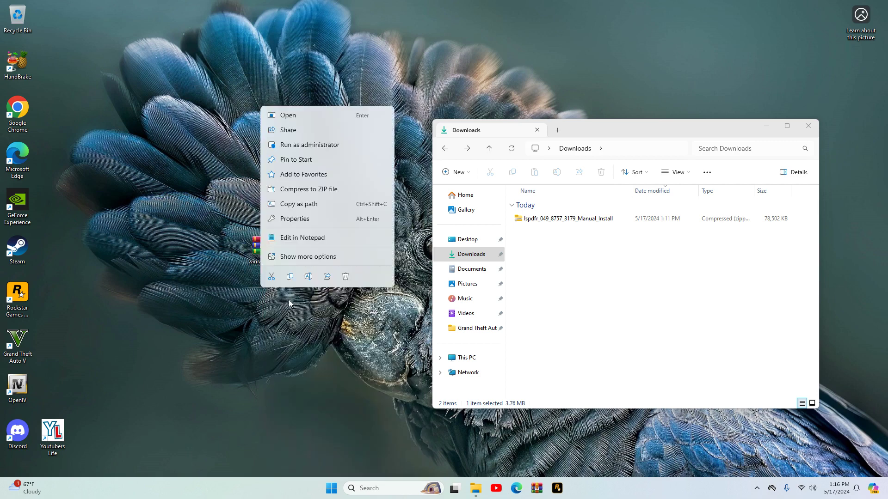
left_click(311, 257)
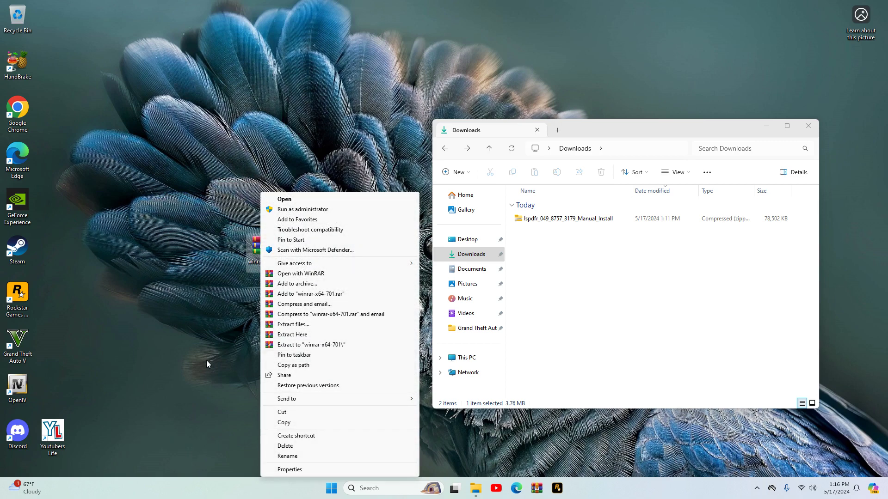
left_click(314, 360)
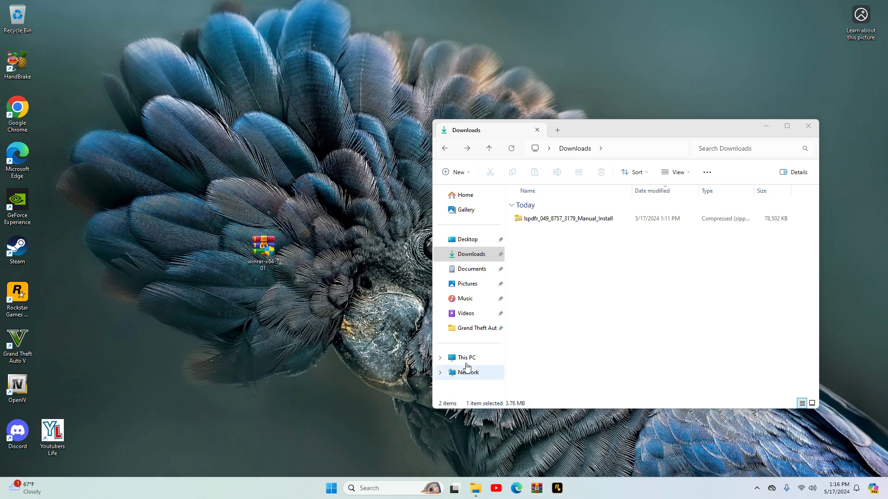
left_click_drag(264, 261, 18, 21)
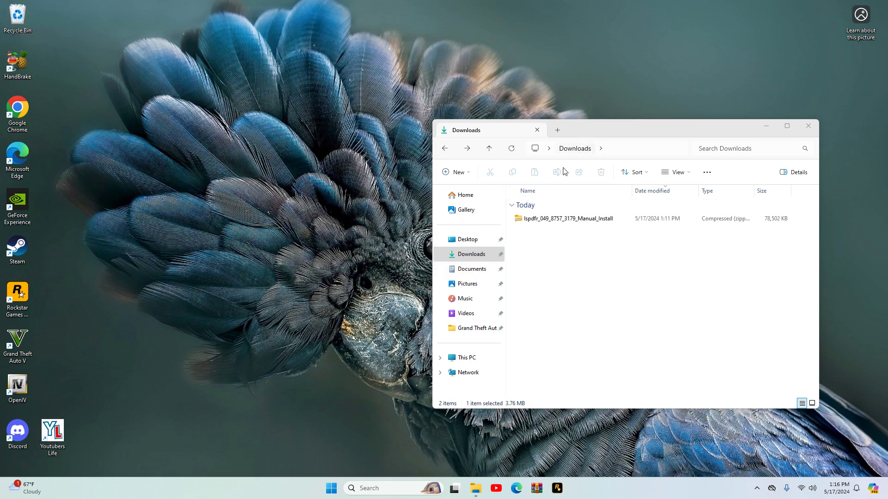
Open the Grand Theft Auto V folder and scroll down to RAGEPluginHook.
left_click(466, 328)
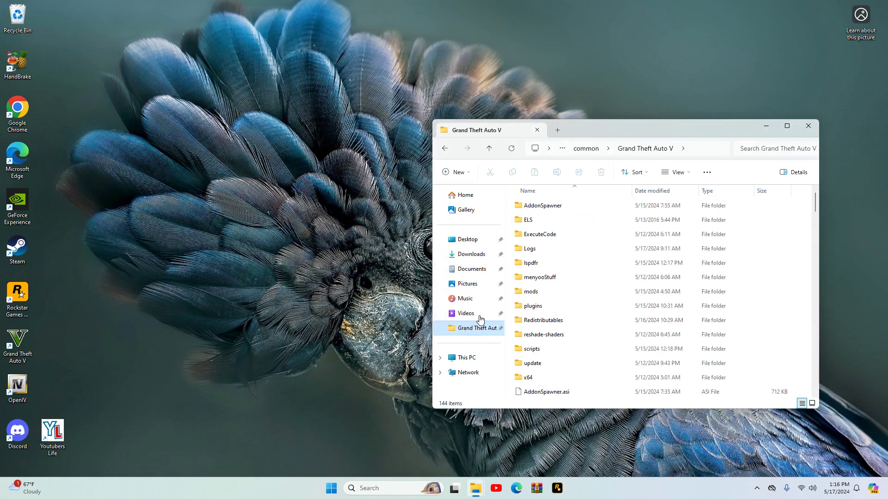
scroll(604, 279, "down", 7)
left_click_drag(647, 127, 396, 116)
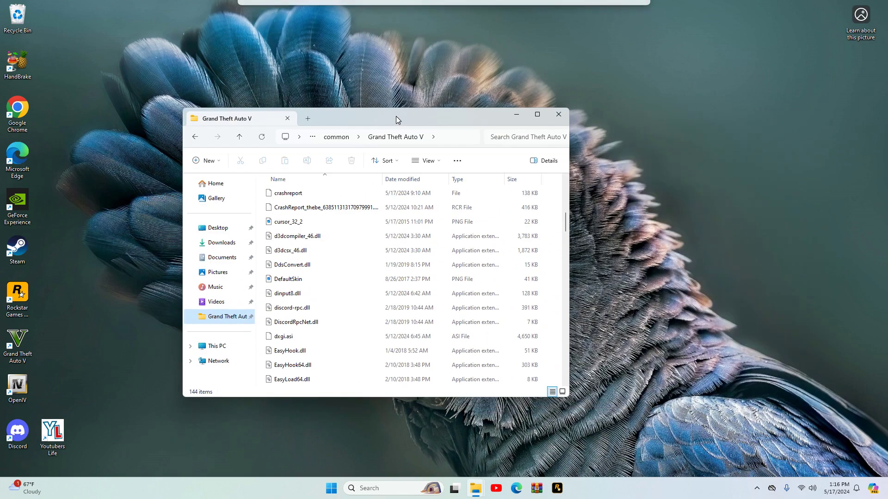
scroll(269, 283, "down", 3)
scroll(296, 300, "down", 12)
scroll(319, 307, "down", 4)
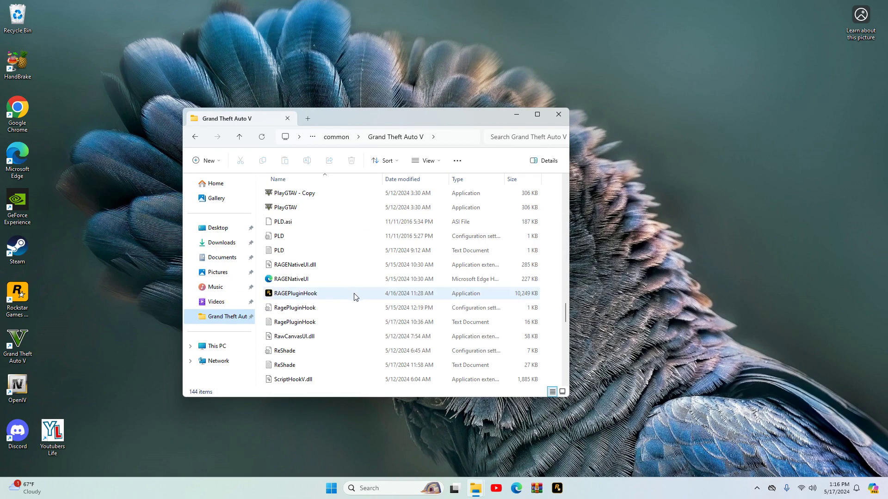
Review RAGEPluginHook's full right-click options, then close the folder window.
left_click(308, 296)
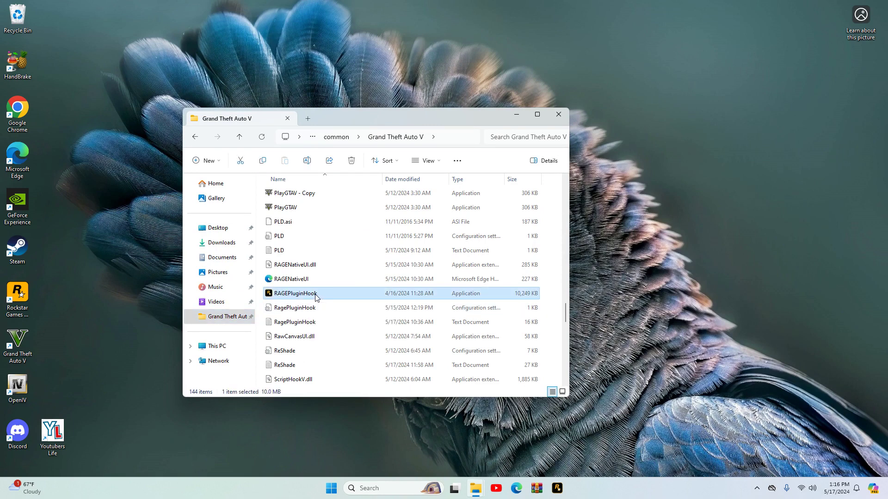
right_click(316, 296)
left_click(354, 286)
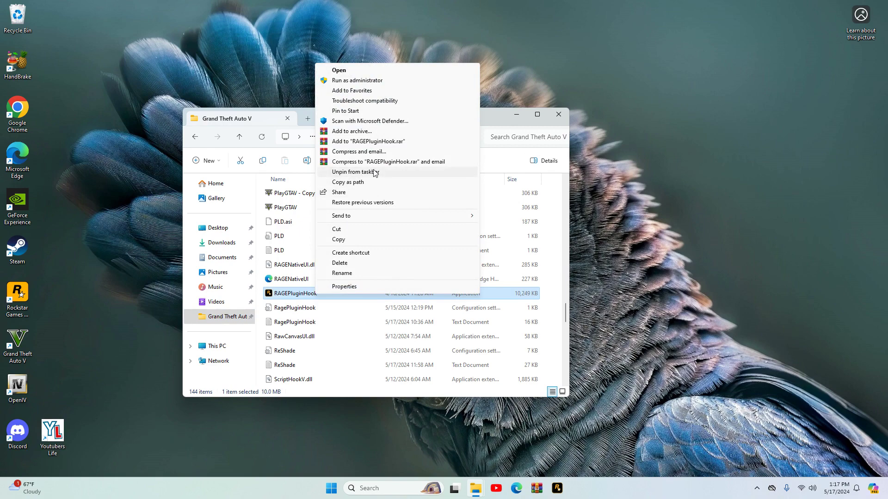
left_click(553, 86)
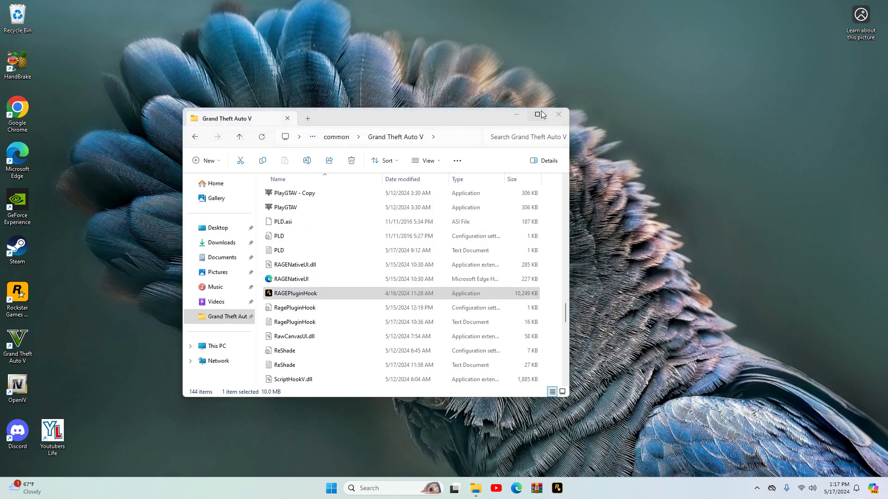
left_click(565, 116)
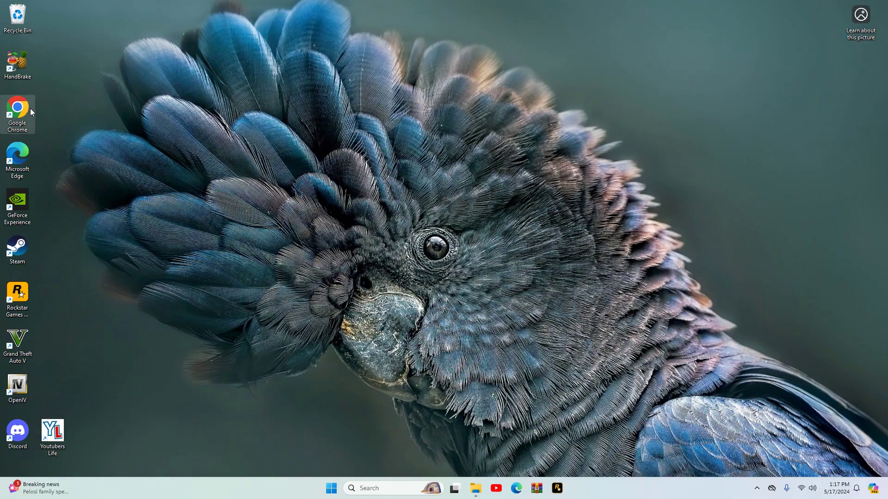
Launch Chrome and browse the Scripts category on Mods.com.
double_click(17, 111)
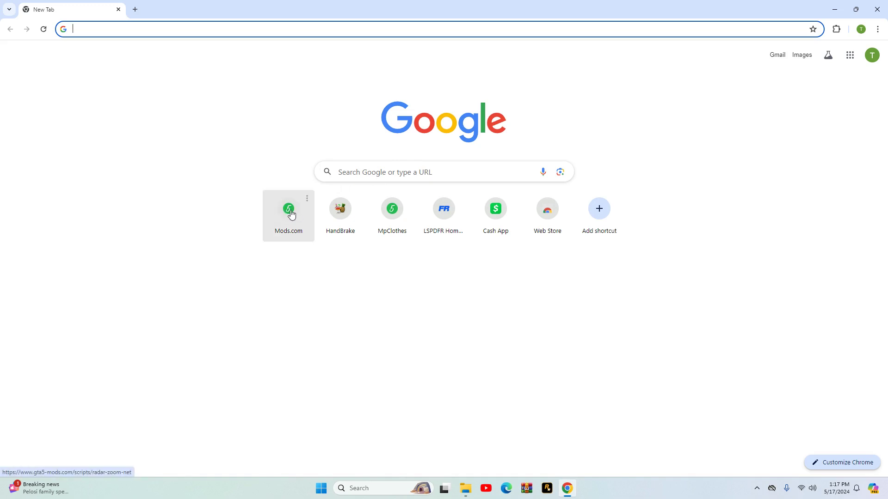
left_click(289, 211)
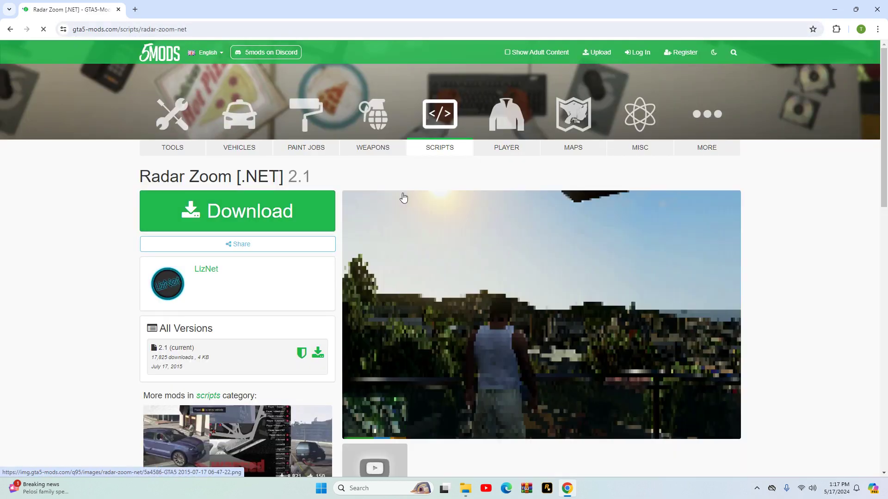
scroll(479, 195, "down", 5)
scroll(472, 196, "up", 5)
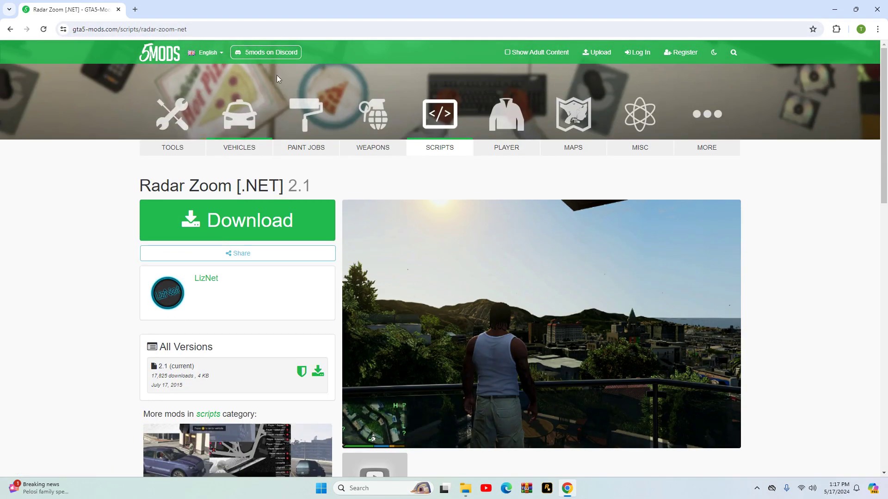
left_click(431, 114)
scroll(426, 244, "down", 4)
scroll(416, 245, "up", 4)
scroll(416, 245, "down", 8)
scroll(497, 222, "up", 8)
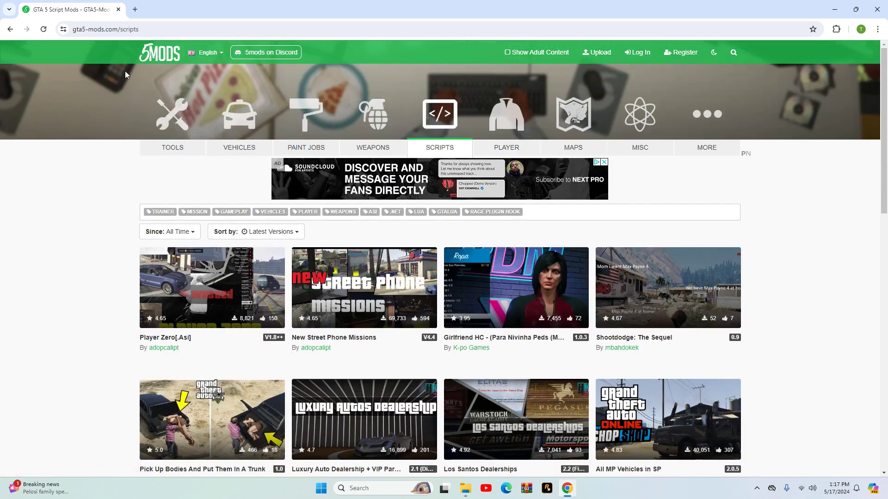
Restart Chrome and open the LSPDFR website shortcut.
left_click(877, 9)
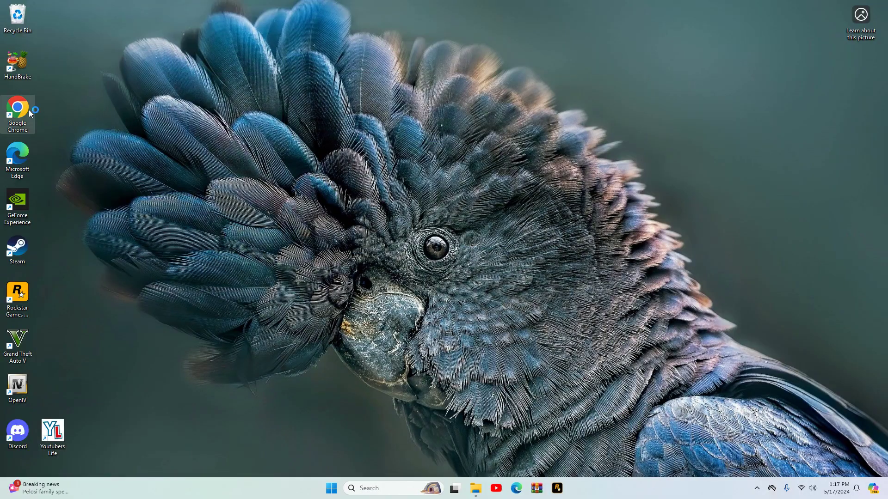
double_click(29, 109)
left_click(440, 217)
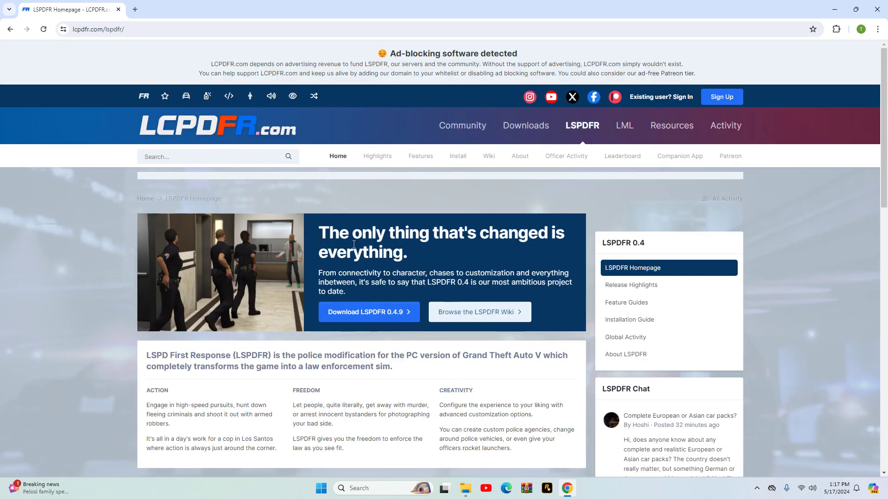
Browse LCPDFR.com Downloads, Vehicle Models, then Scripts & Plugins, and close Chrome with Alt+F4.
left_click(528, 128)
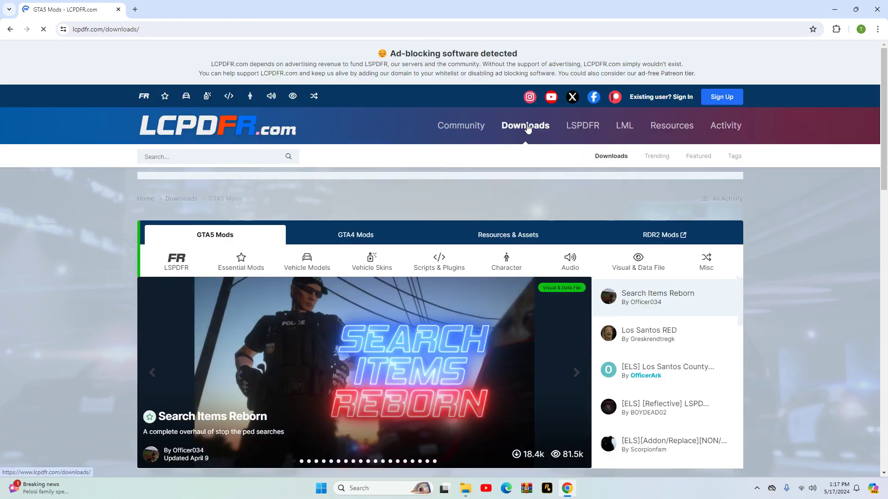
scroll(528, 128, "down", 4)
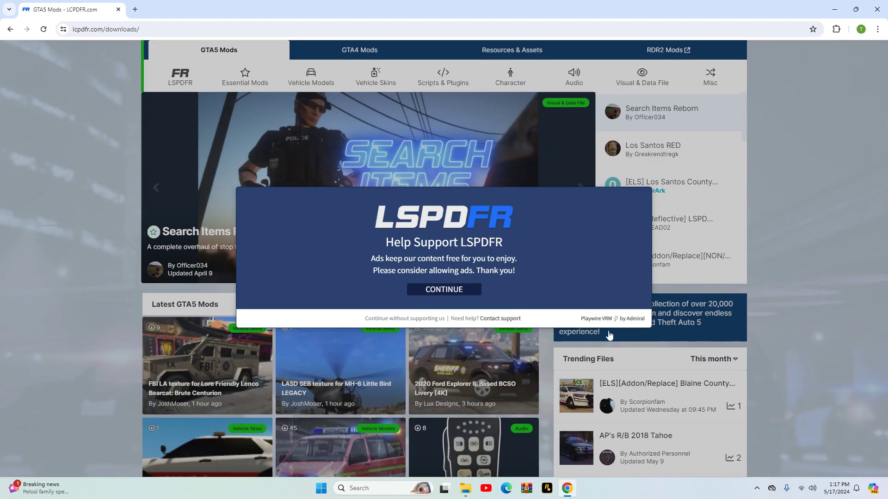
left_click(10, 29)
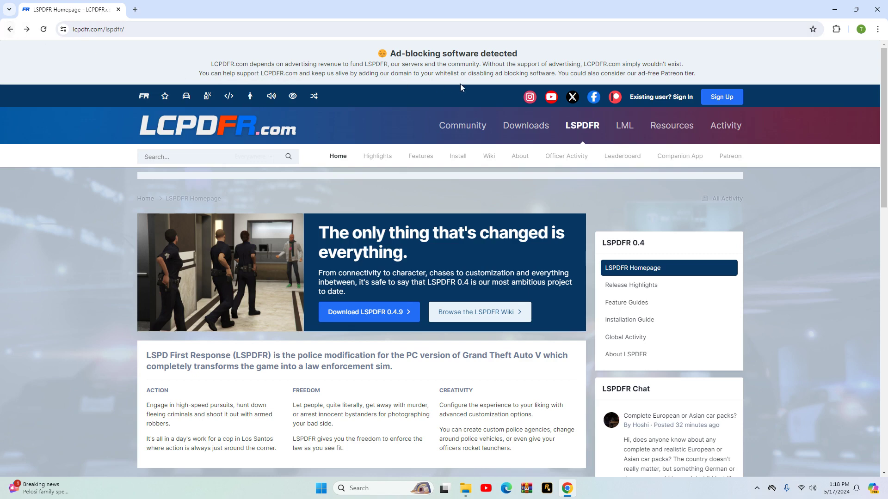
left_click(522, 132)
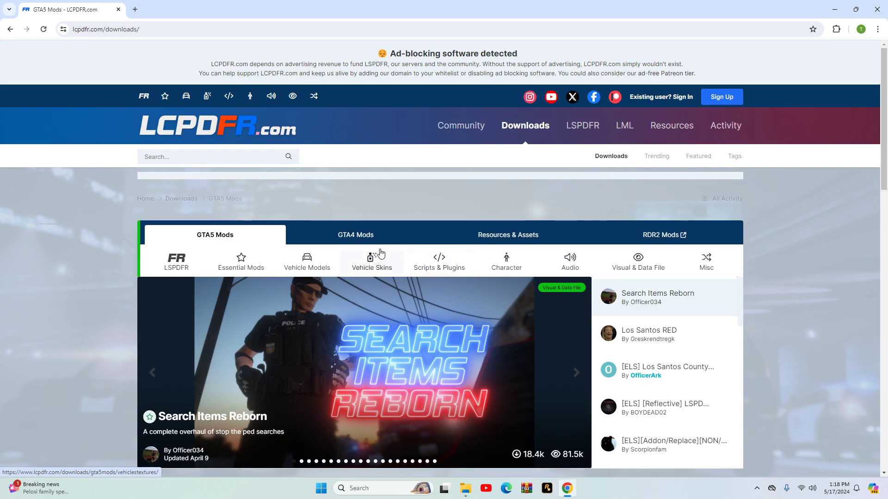
left_click(313, 260)
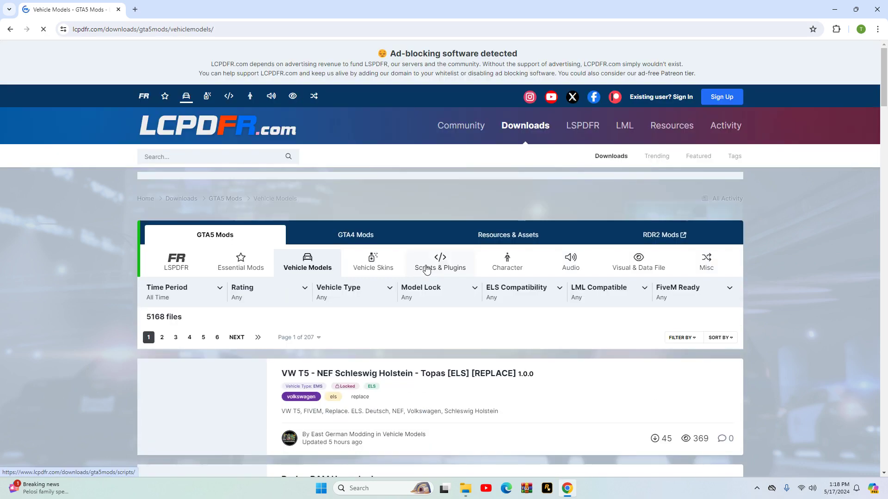
left_click(425, 268)
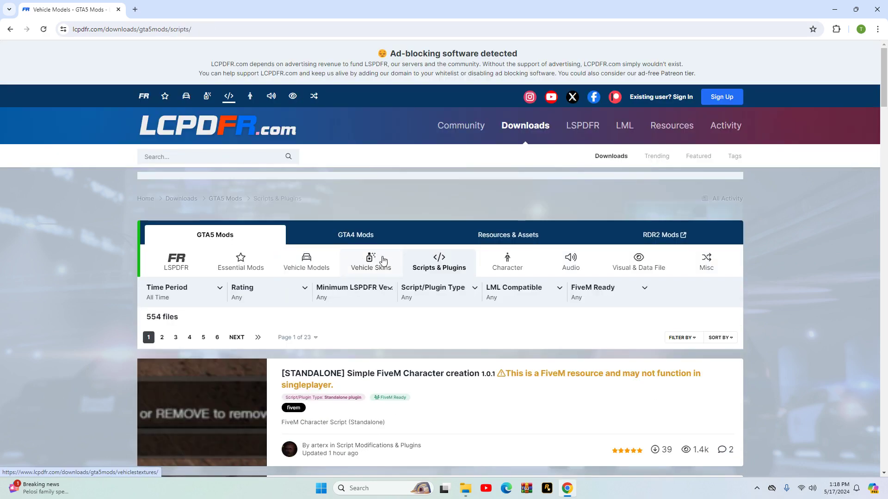
key("alt+F4")
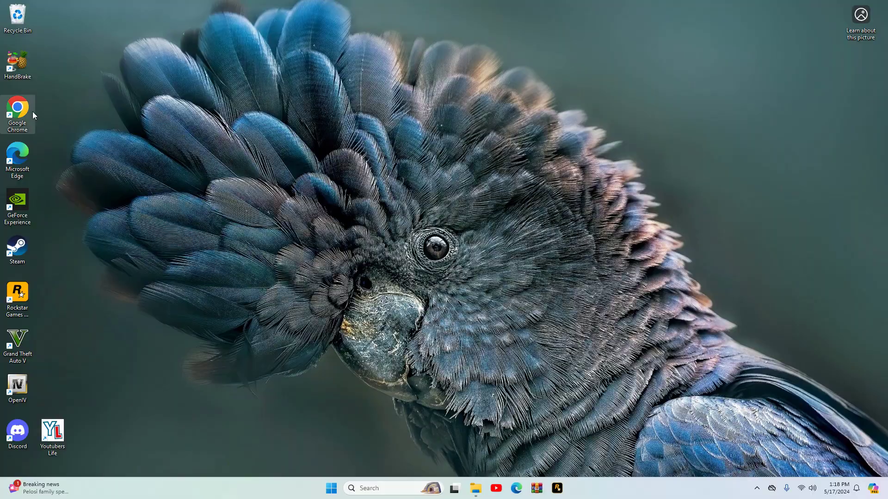
Search Google for 'openiv', download the OpenIV 4.1 installer from openiv.com, and close Chrome.
double_click(17, 111)
left_click(375, 175)
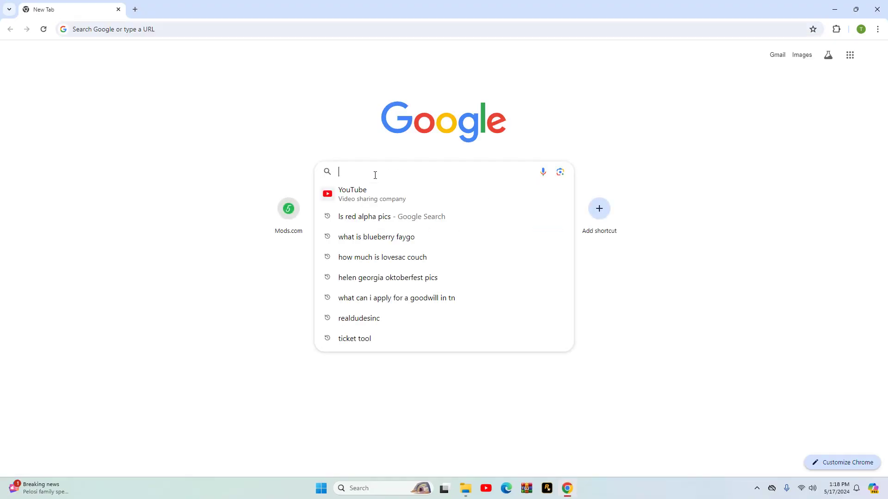
type("ope")
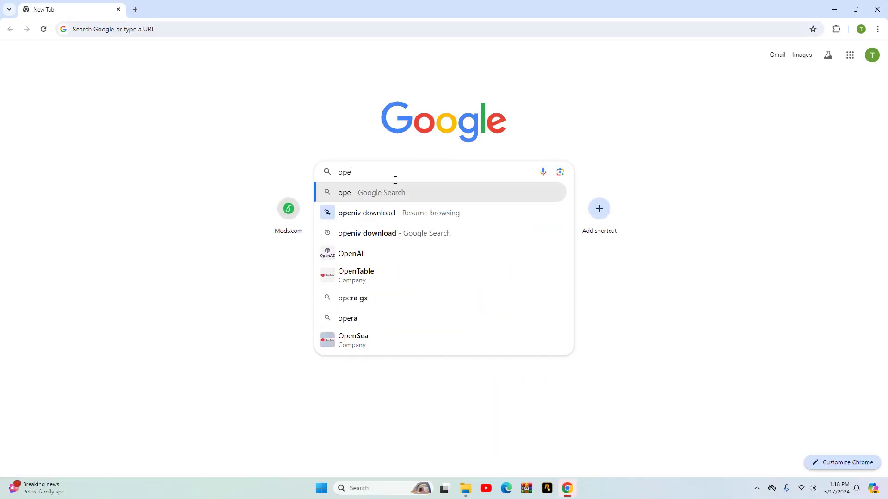
type("niv")
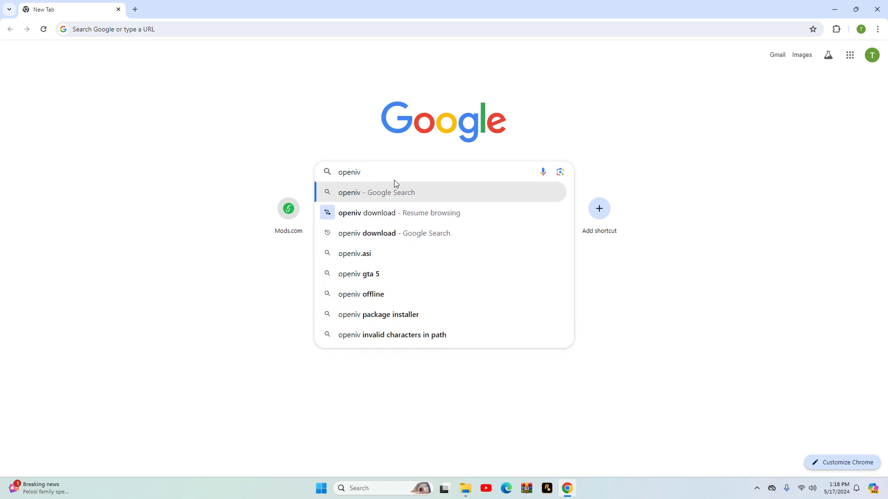
left_click(398, 195)
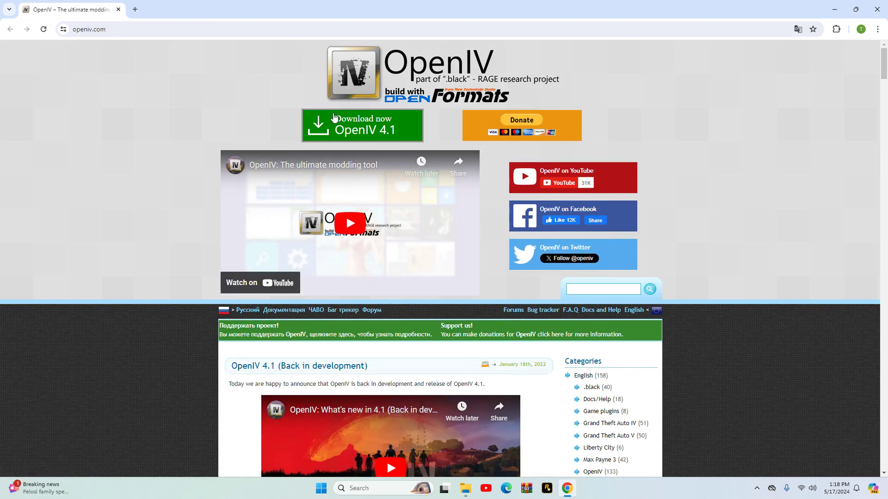
left_click(365, 119)
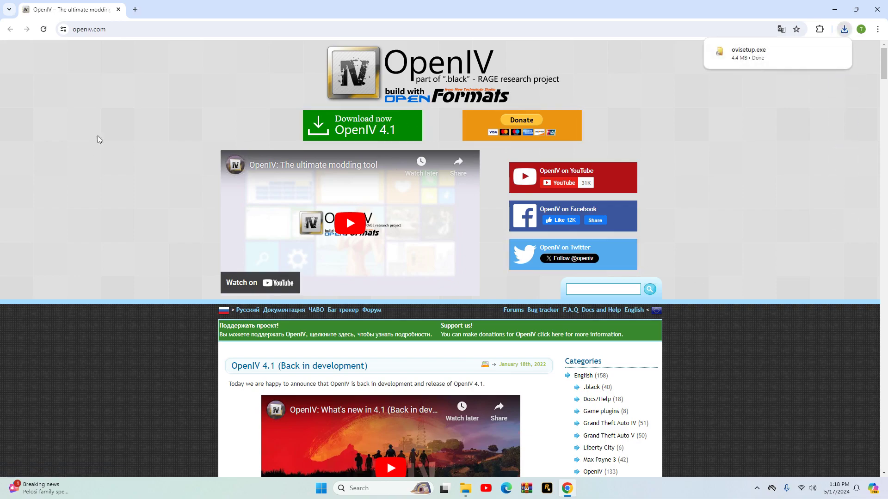
left_click(876, 9)
Launch the ovisetup installer from the Downloads folder.
left_click(475, 489)
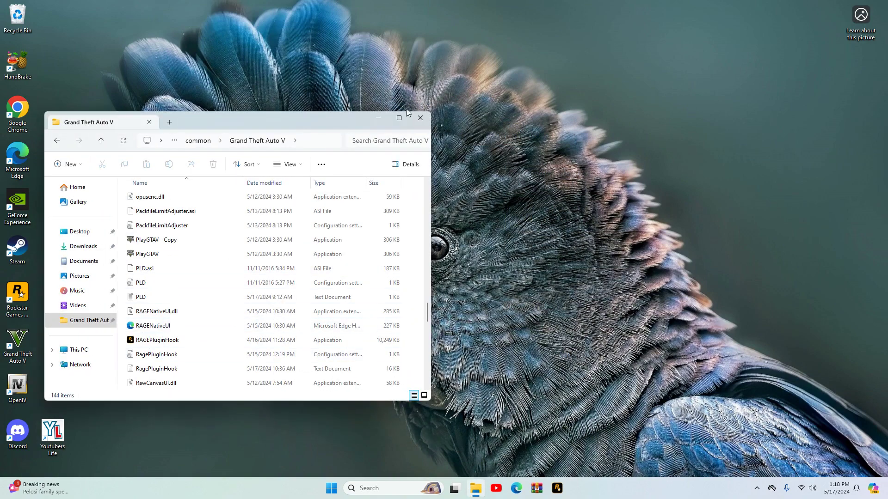
left_click(420, 117)
left_click(475, 488)
left_click(83, 246)
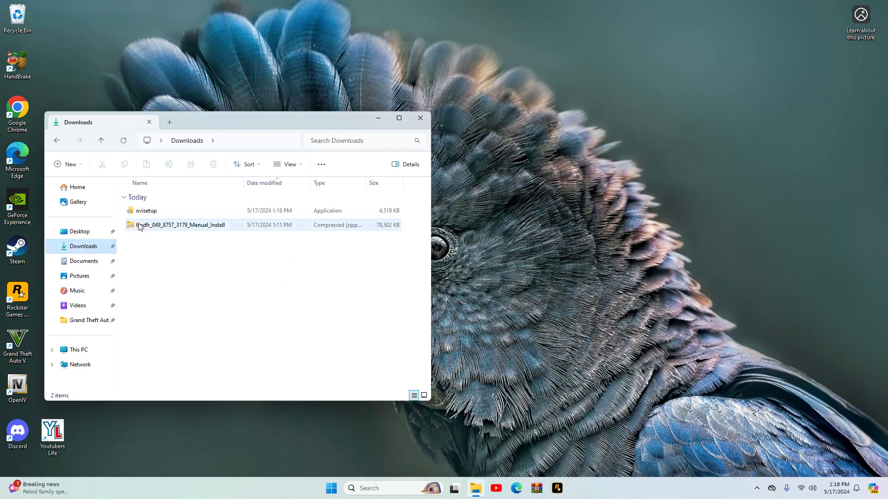
double_click(168, 212)
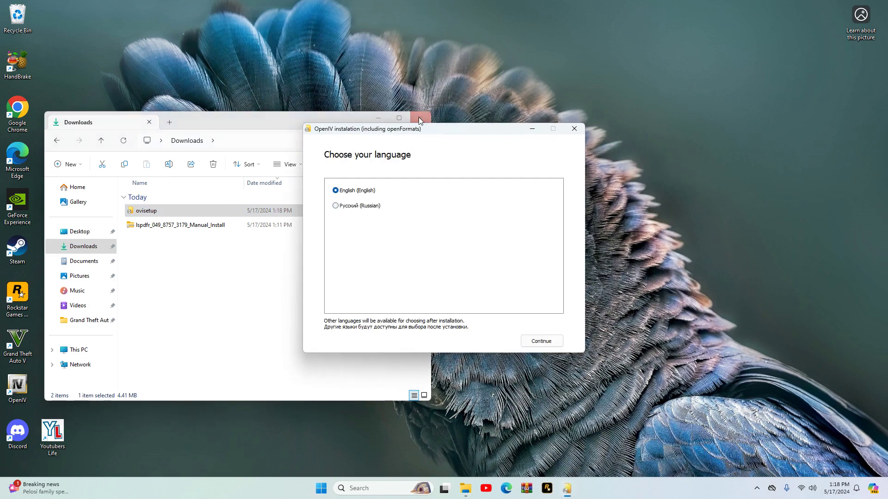
left_click(420, 117)
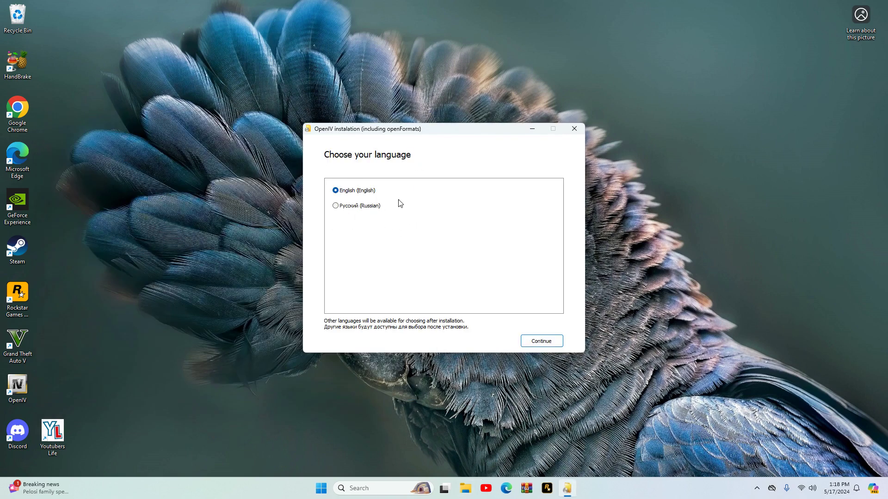
Install OpenIV 4.1 in English for this computer, accepting the license and the 20.4 Mb download.
left_click(540, 340)
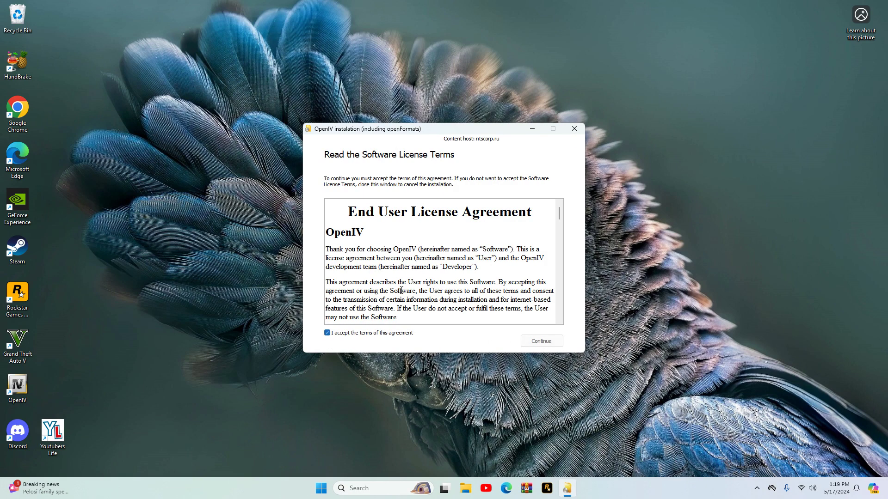
scroll(414, 284, "down", 10)
left_click(545, 342)
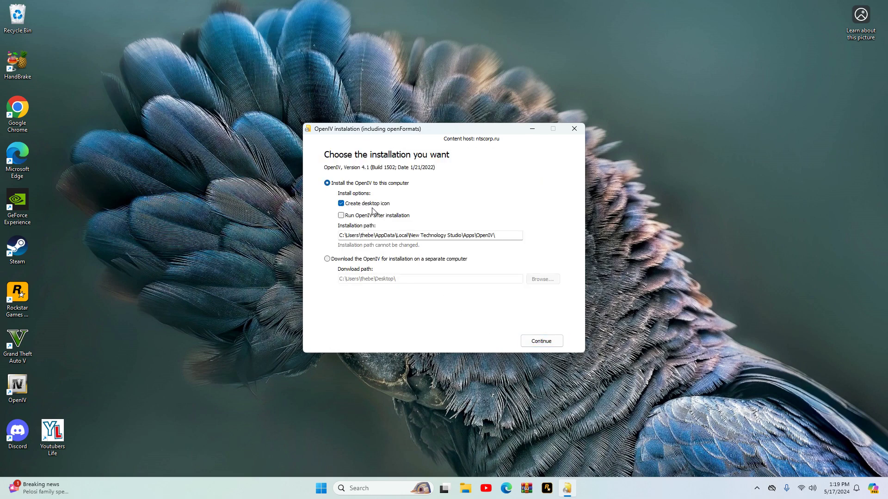
left_click(550, 347)
left_click(436, 274)
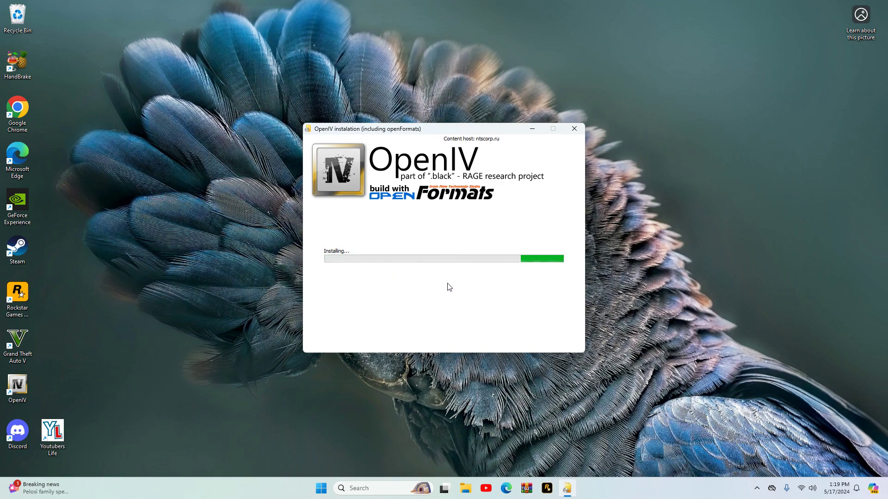
left_click(542, 341)
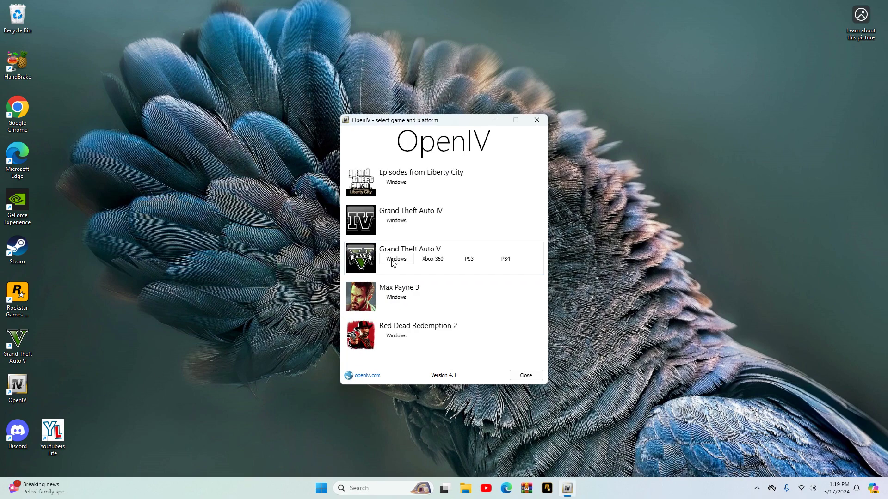
Choose Grand Theft Auto V for Windows and browse into C:\Program Files (x86).
left_click(393, 259)
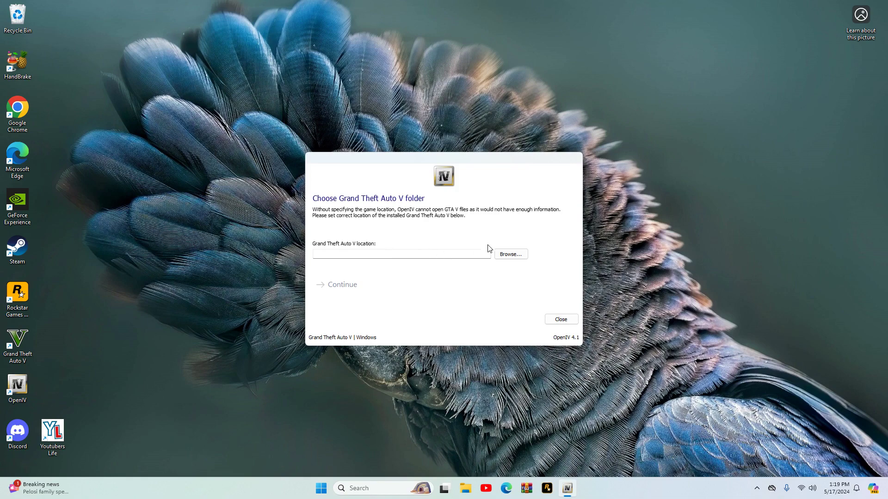
left_click(511, 254)
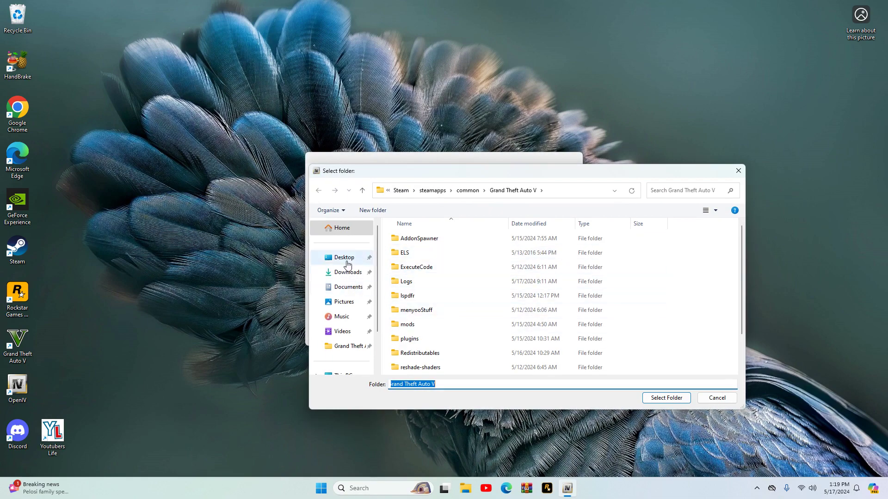
scroll(352, 329, "down", 2)
left_click(352, 329)
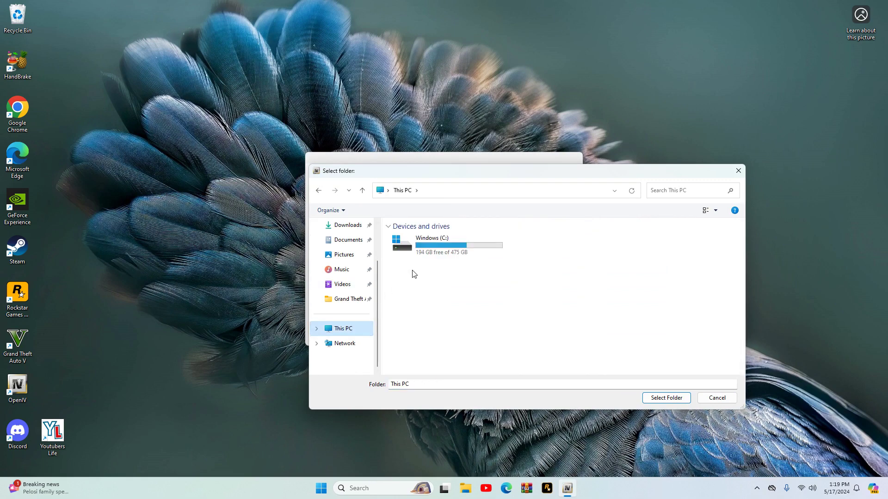
double_click(440, 252)
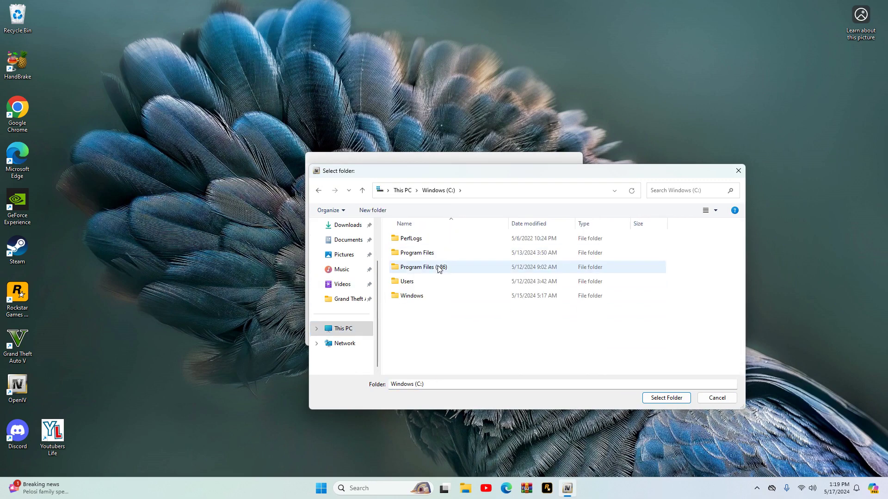
double_click(470, 267)
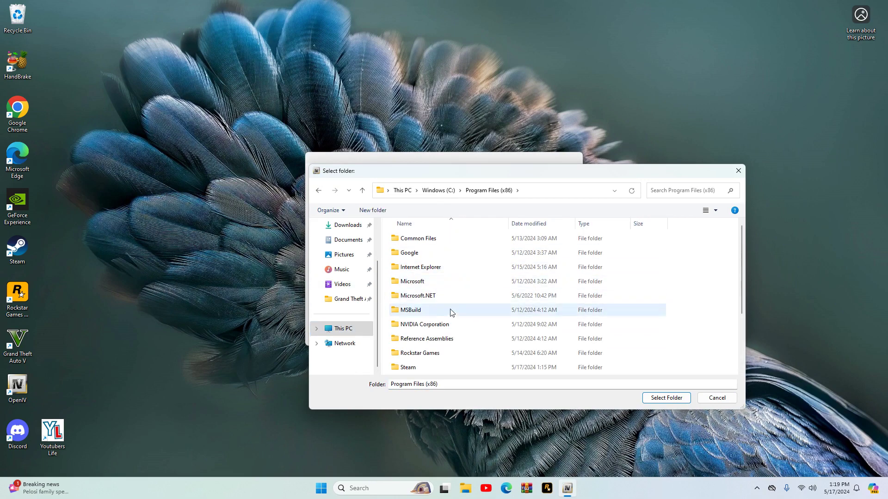
Set Steam\steamapps\common\Grand Theft Auto V as the game folder and continue past the backups reminder.
scroll(449, 313, "down", 2)
double_click(436, 283)
scroll(436, 283, "down", 2)
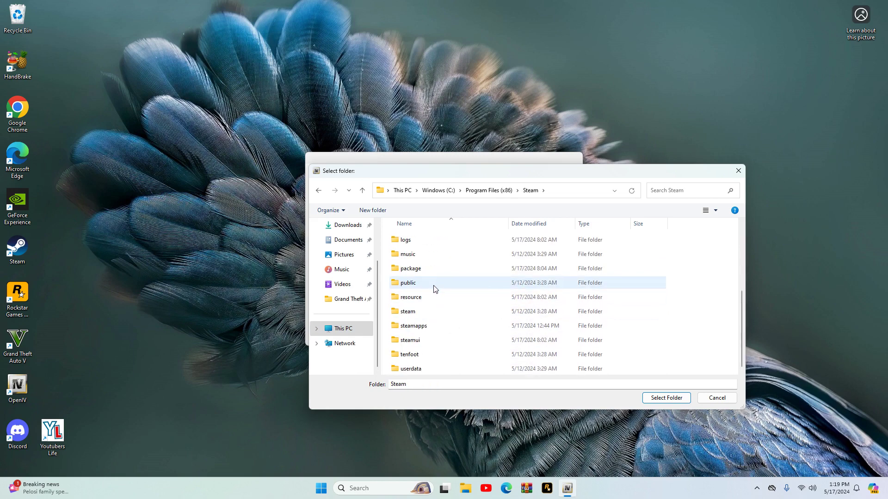
left_click(426, 325)
double_click(426, 326)
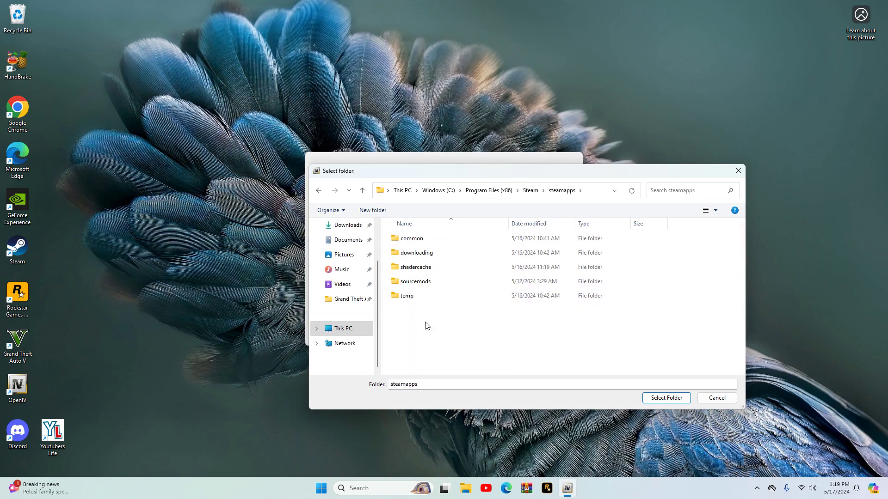
double_click(433, 239)
double_click(439, 239)
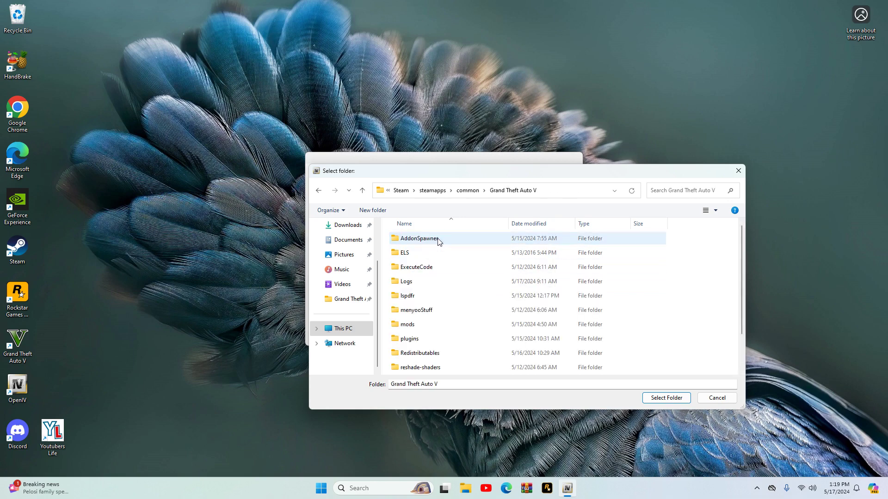
left_click(680, 399)
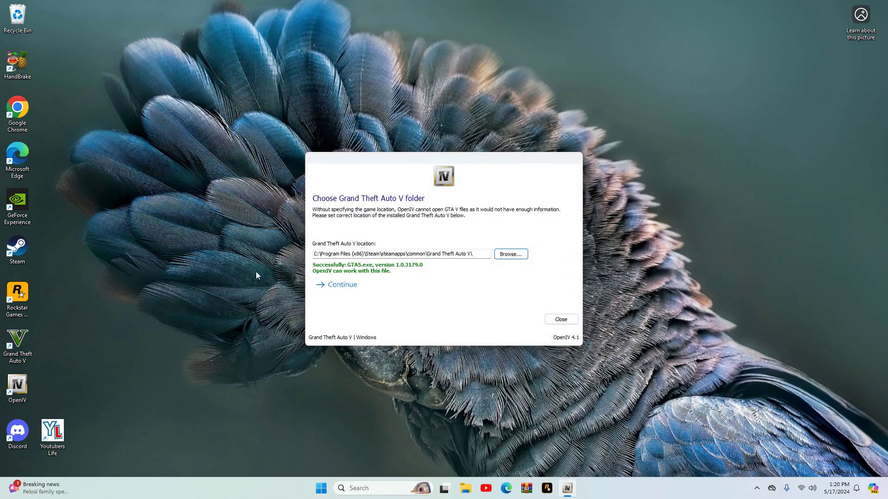
left_click(333, 285)
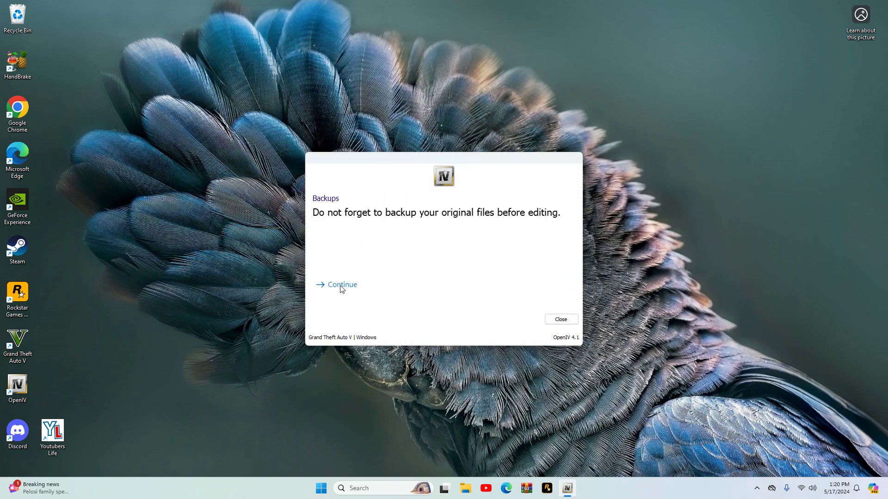
left_click(341, 285)
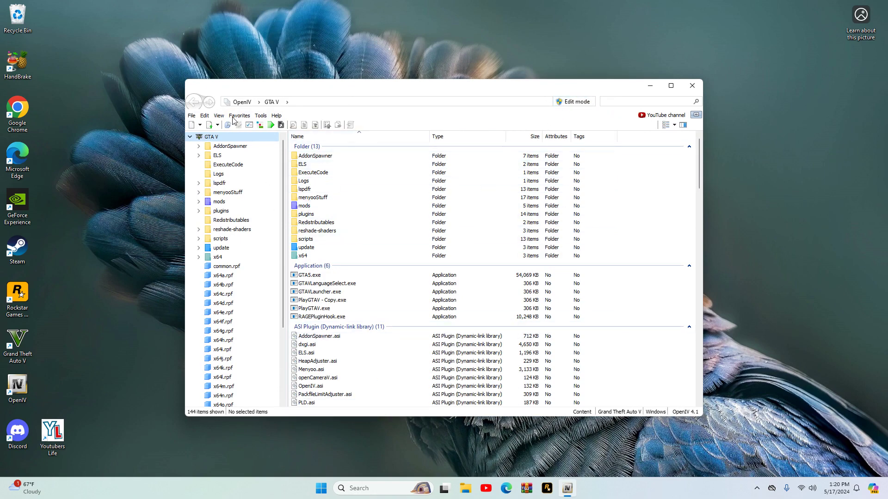
Check in ASI Manager that ASI Loader, OpenIV.ASI and openCamera show INSTALLED.
left_click(261, 116)
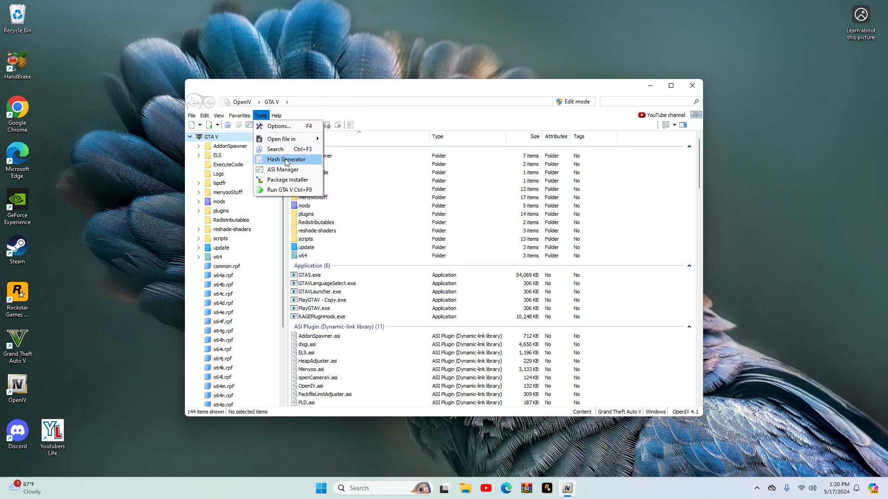
left_click(292, 171)
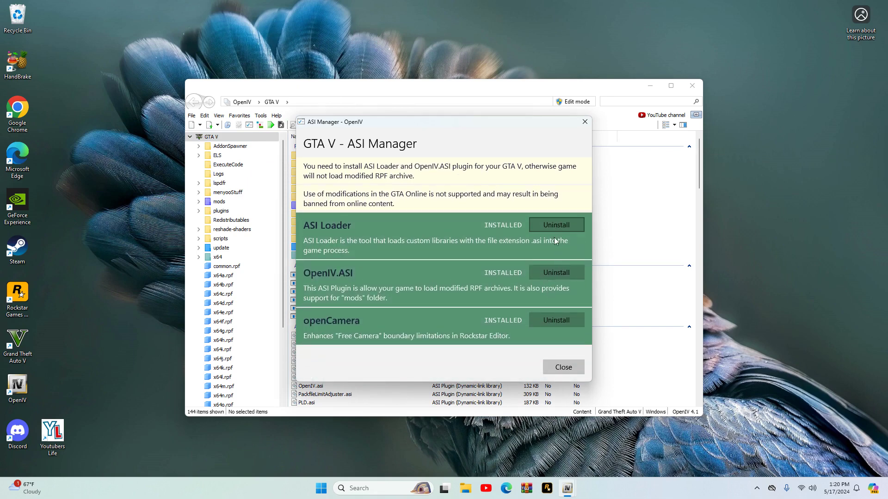
left_click(585, 122)
Toggle Edit mode on and back off, then exit OpenIV.
left_click(574, 102)
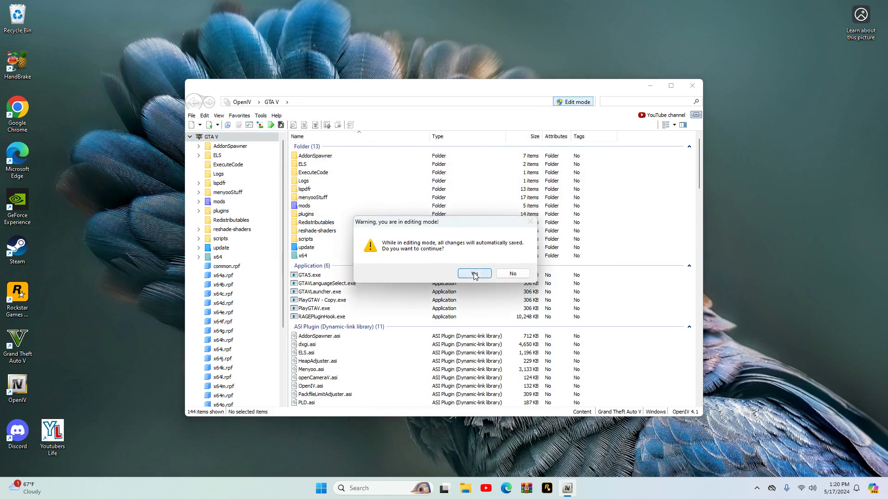
left_click(474, 274)
left_click(578, 101)
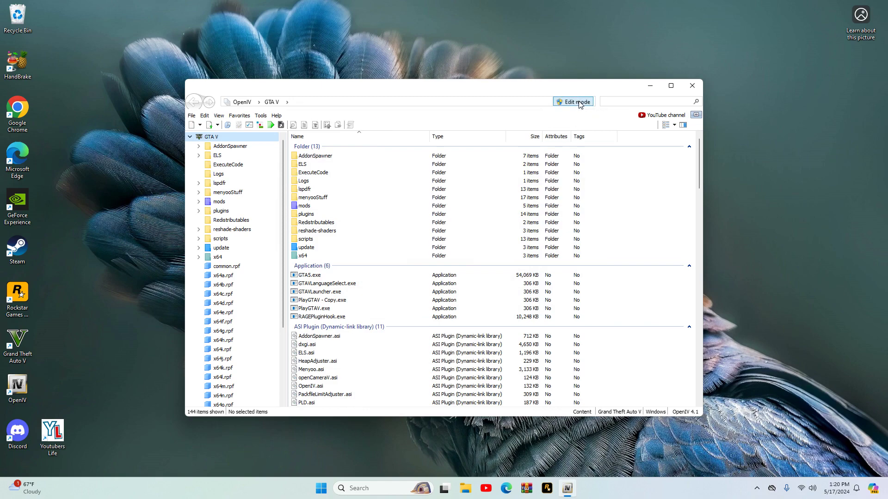
left_click(691, 87)
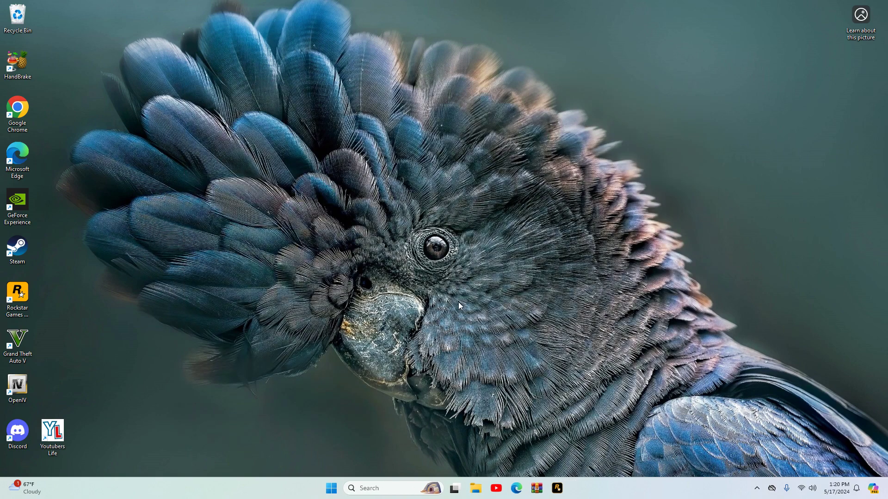